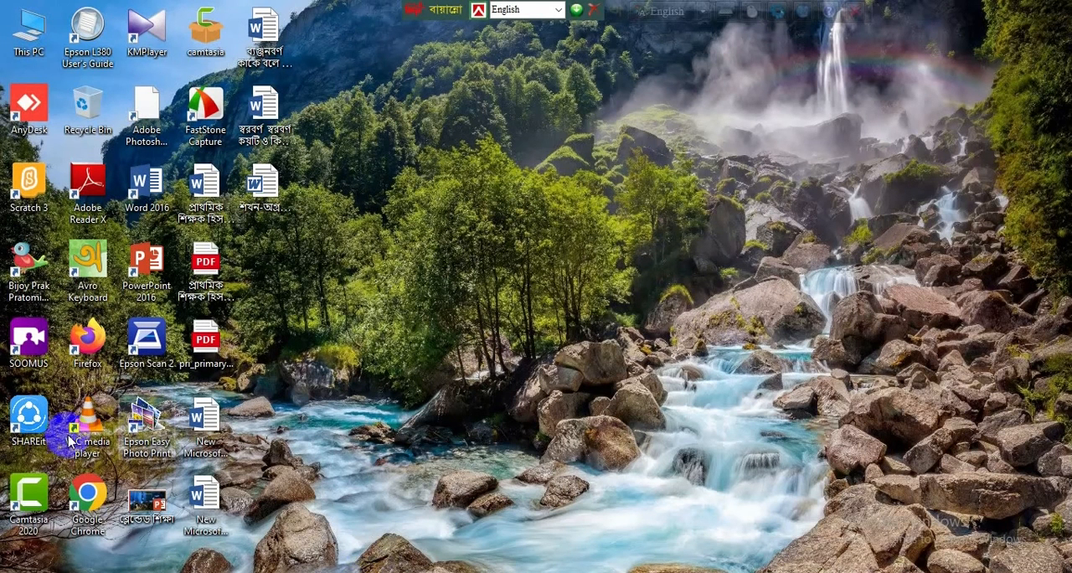
Step: Open Google Chrome and go to dpe.gov.bd
double_click(90, 497)
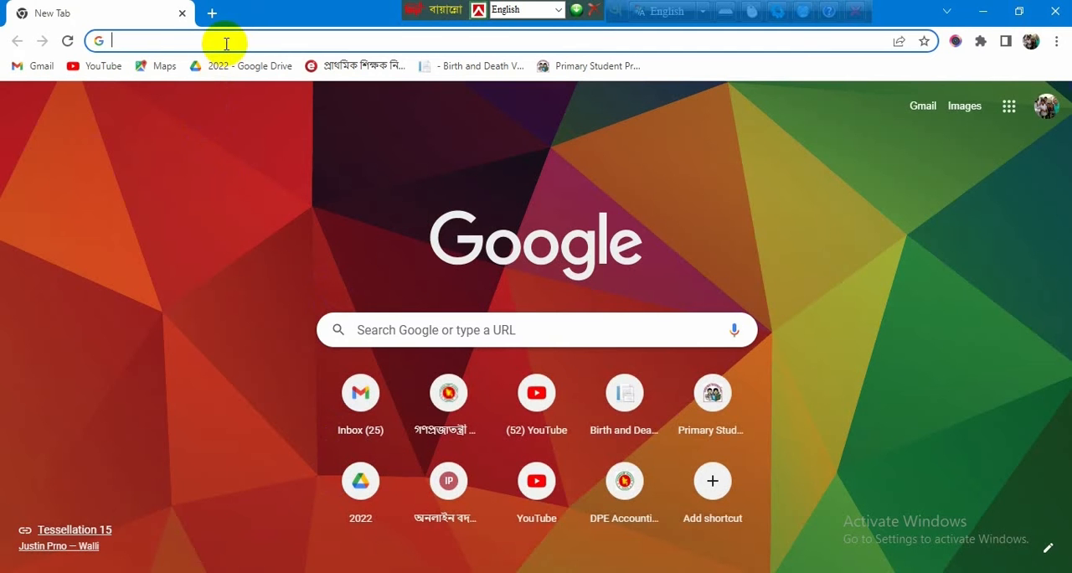
text(dpe.gov.bd)
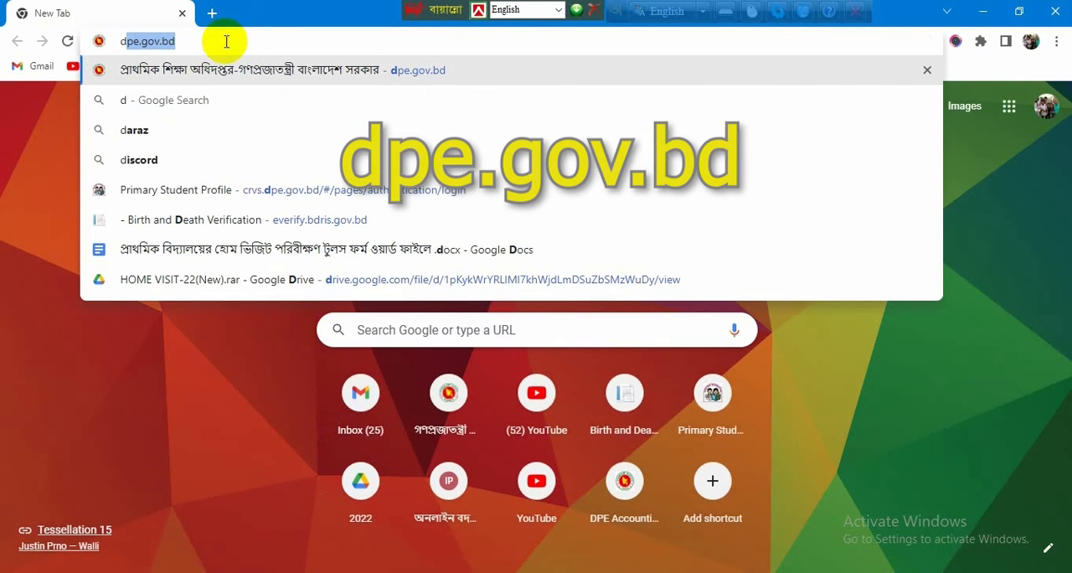
key(Return)
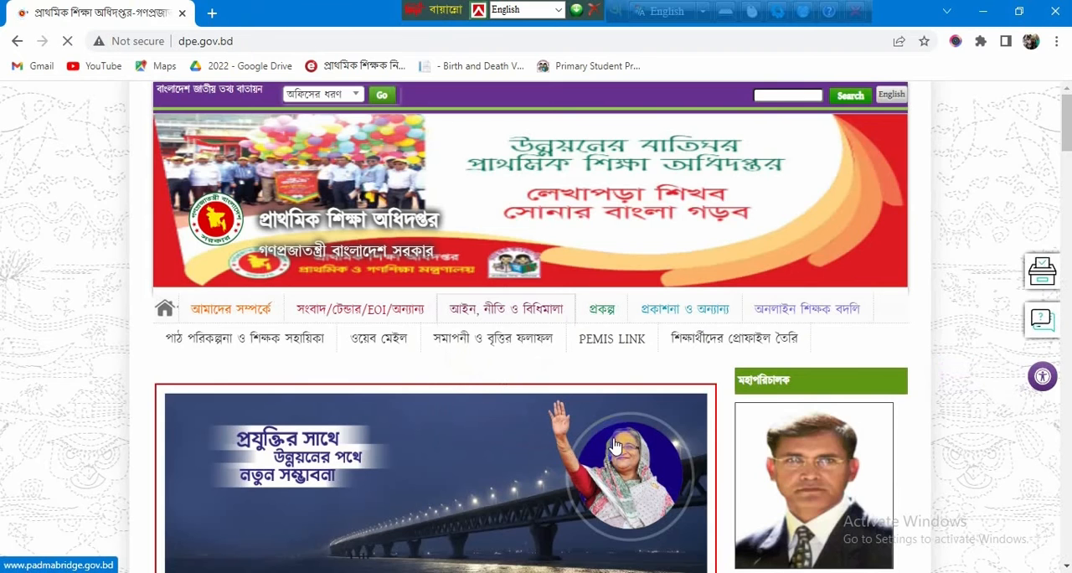
Step: Open the stipend data entry link (উপবৃত্তি ডাটা এন্ট্রি লিংক) among the central e-services on the directorate's website
scroll(612, 452, down, 3)
scroll(613, 447, down, 3)
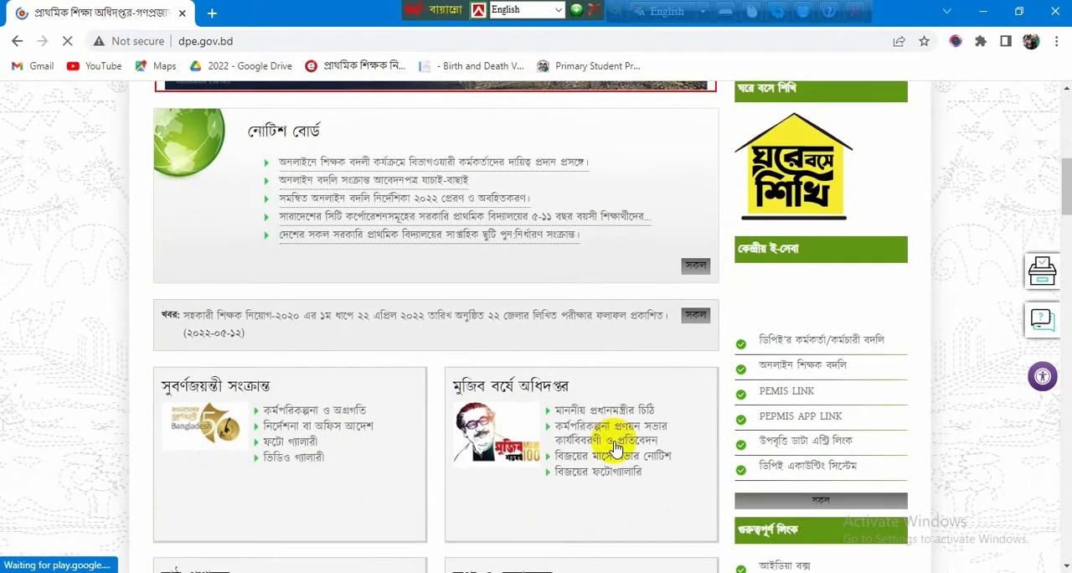
scroll(613, 446, down, 1)
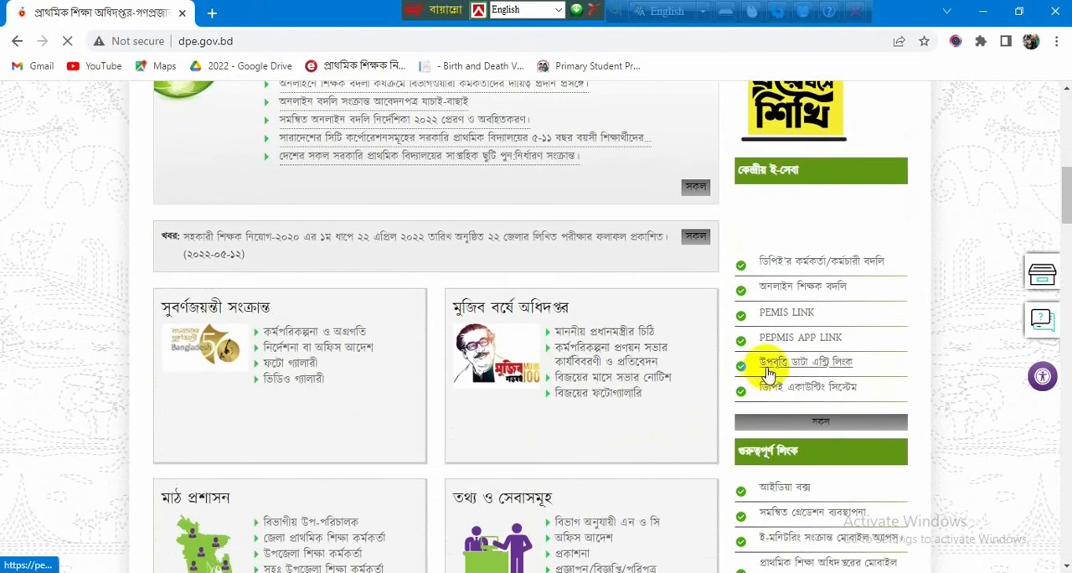
click(809, 369)
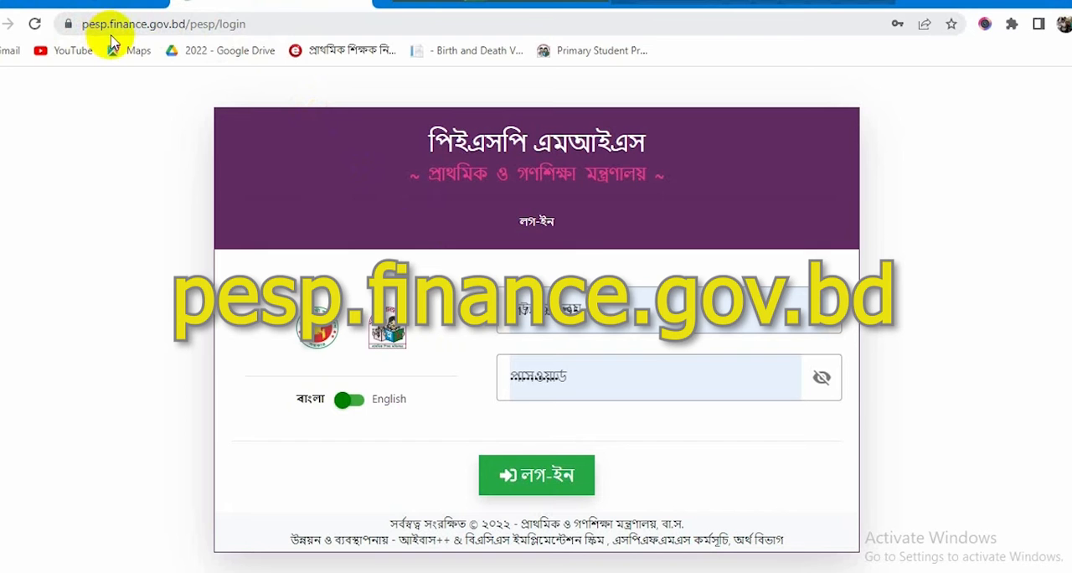
Step: Log in to the পিইএসপি এমআইএস portal with the prefilled credentials and dismiss the translation prompt
click(252, 26)
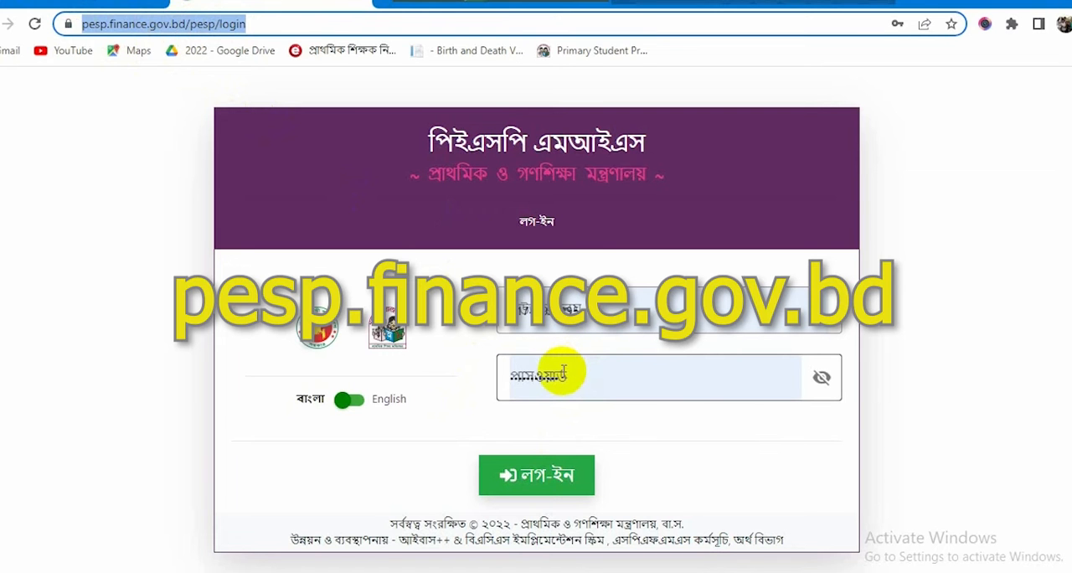
click(546, 481)
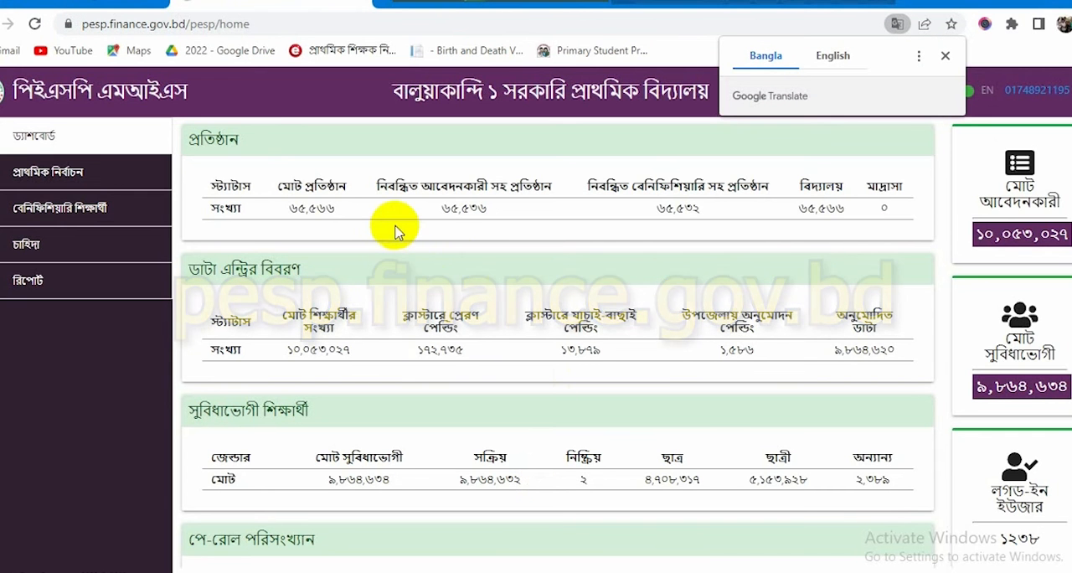
click(377, 154)
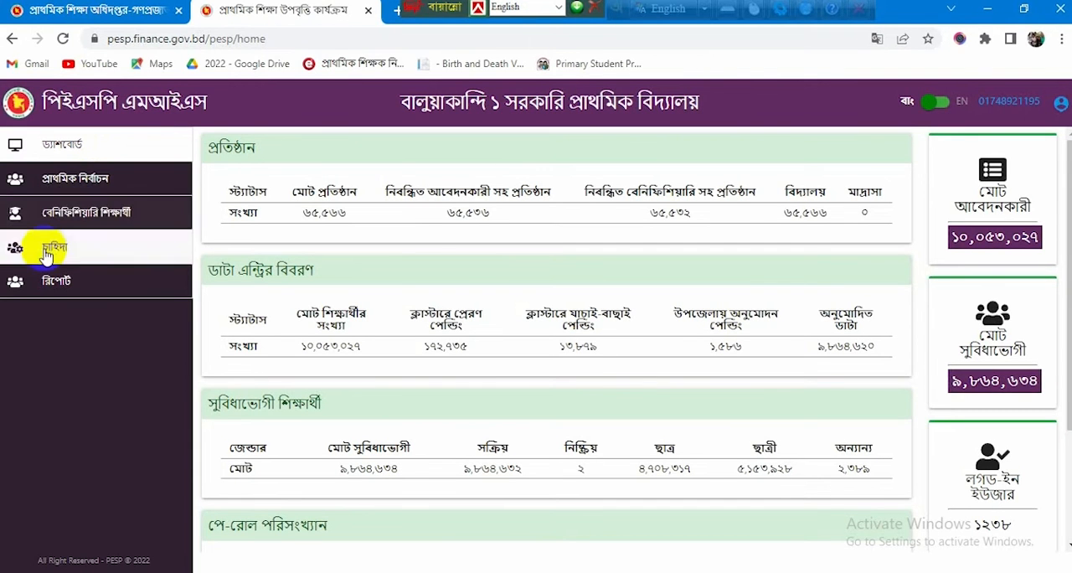
Step: Open the নতুন শিক্ষার্থী এন্ট্রি form under প্রাথমিক নির্বাচন and examine its personal, address, guardian and payment fields
click(94, 185)
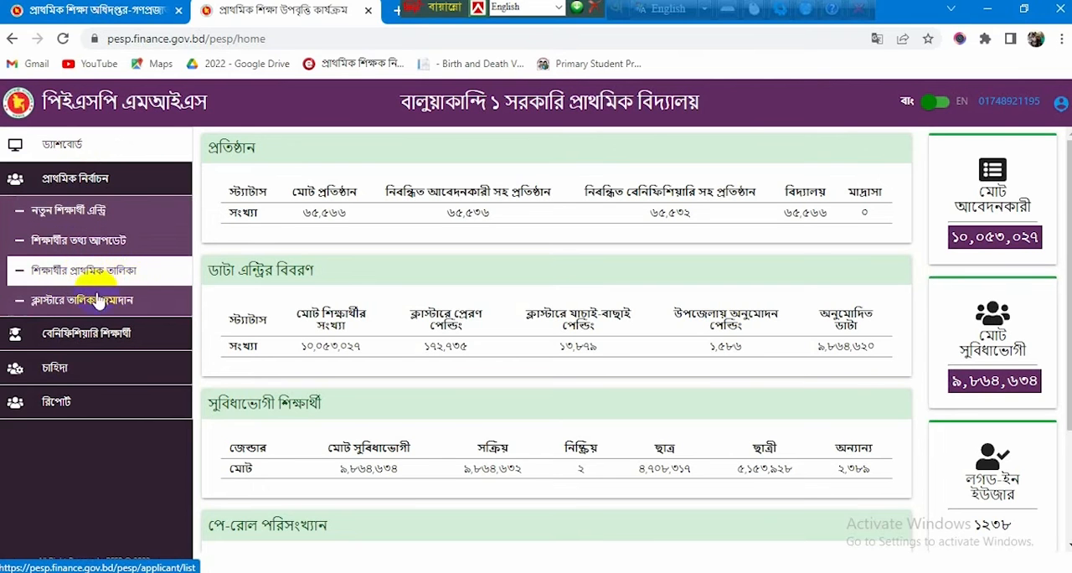
click(65, 217)
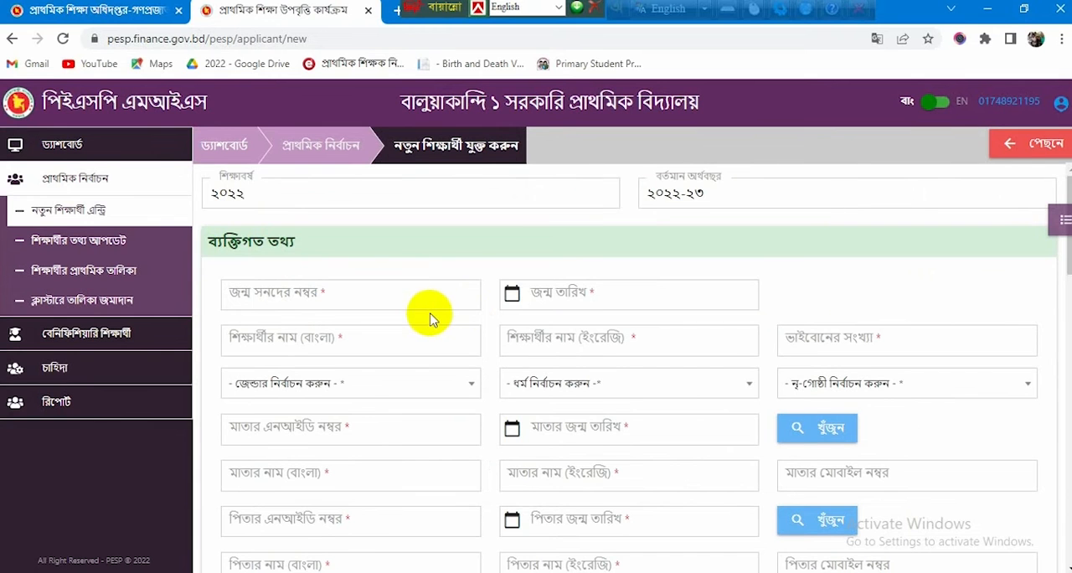
scroll(429, 319, down, 1)
scroll(430, 319, up, 1)
scroll(429, 319, down, 2)
scroll(430, 319, down, 3)
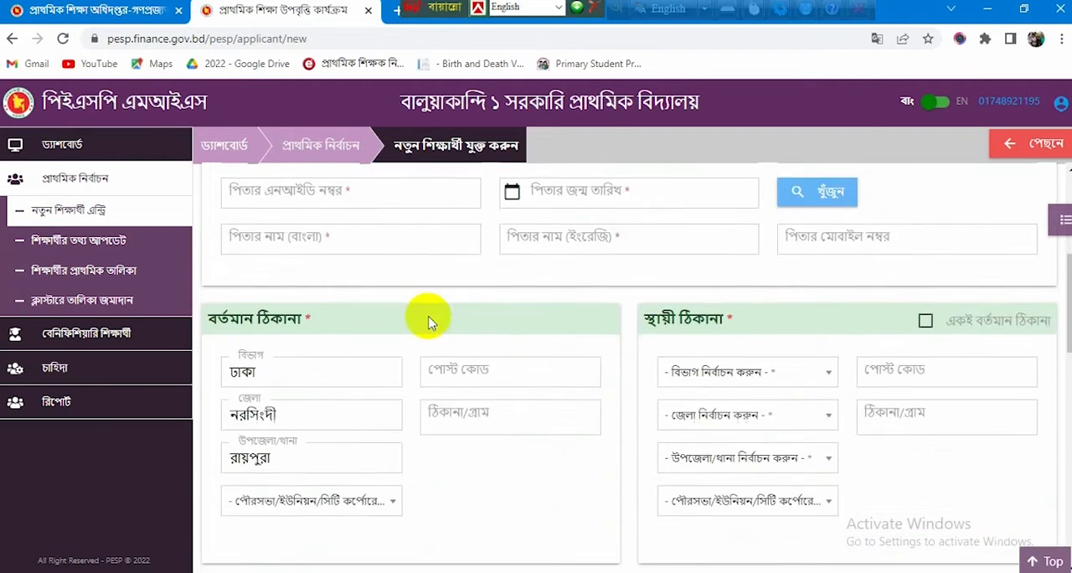
scroll(430, 319, down, 10)
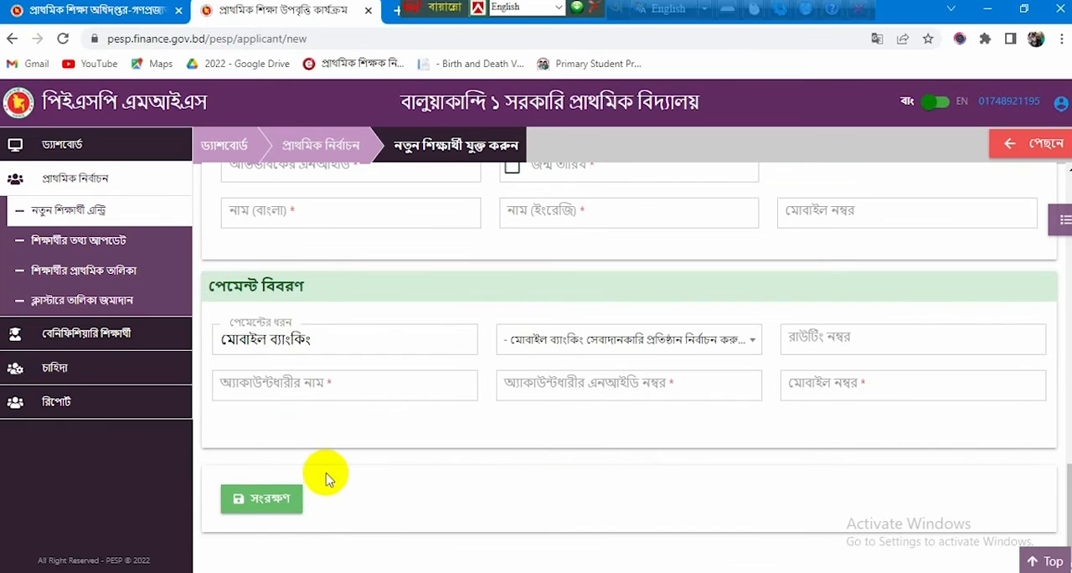
scroll(328, 469, up, 14)
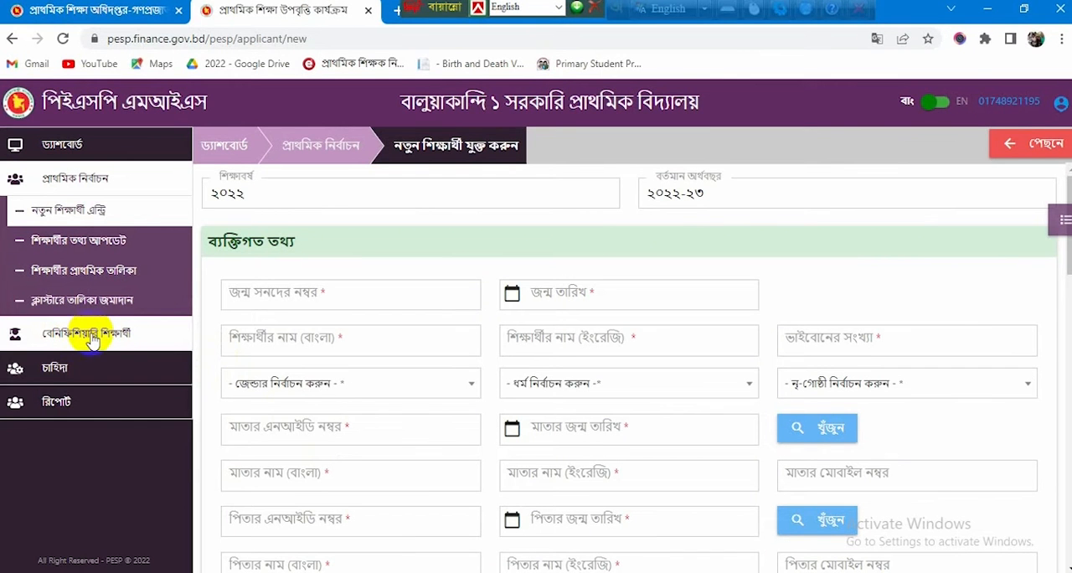
Step: Open শিক্ষার্থীর শ্রেণি হালনাগাদ under বেনিফিশিয়ারি শিক্ষার্থী and look through the student list
click(91, 337)
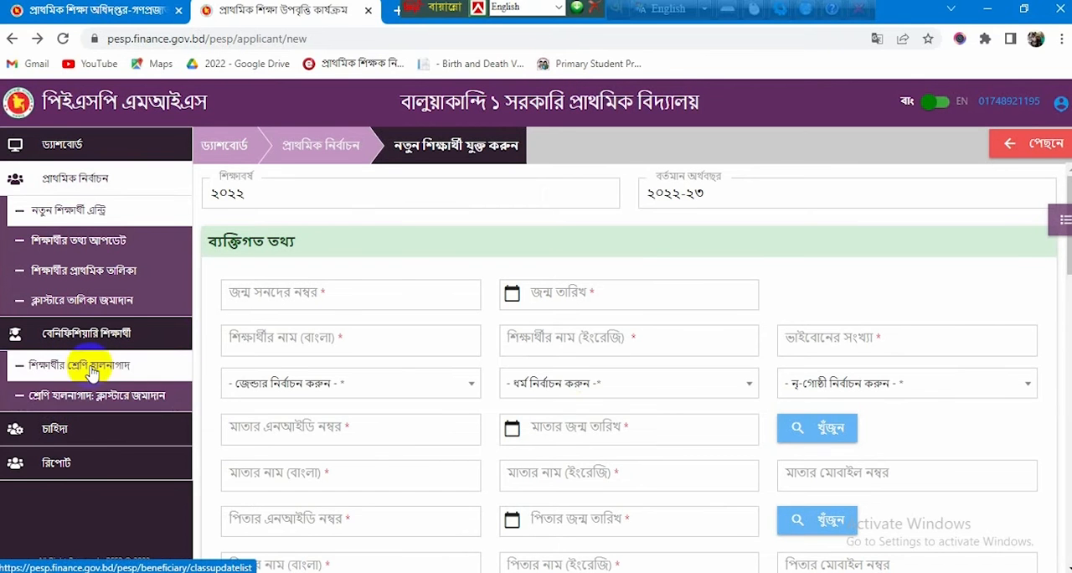
click(88, 371)
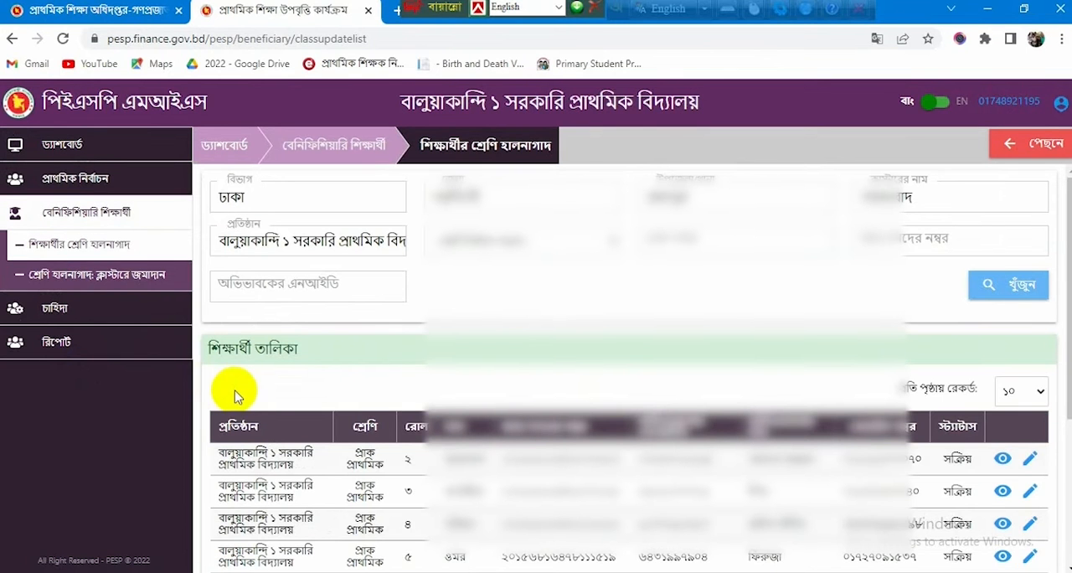
scroll(288, 383, down, 3)
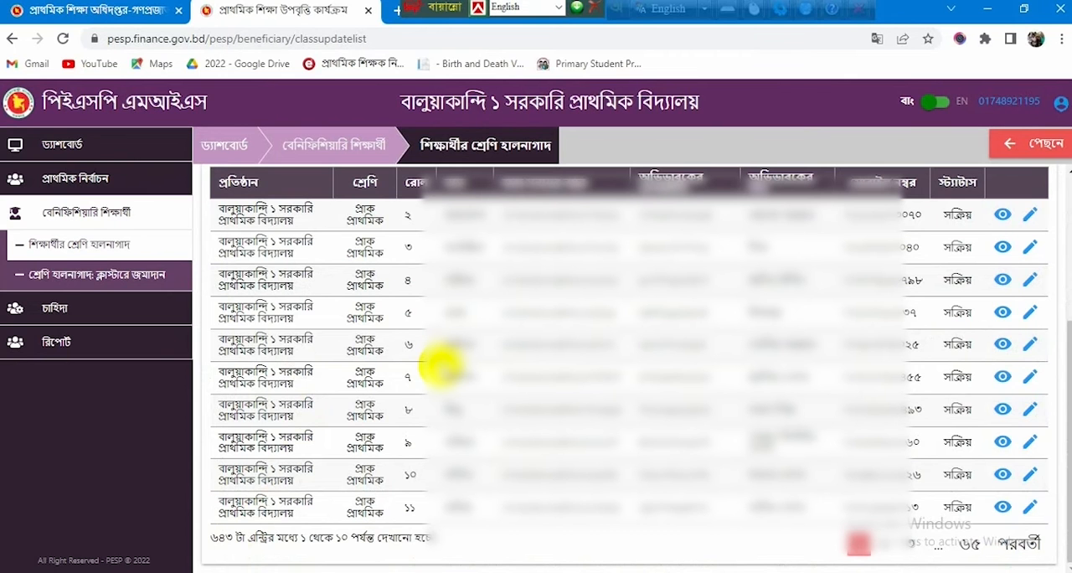
scroll(456, 363, up, 2)
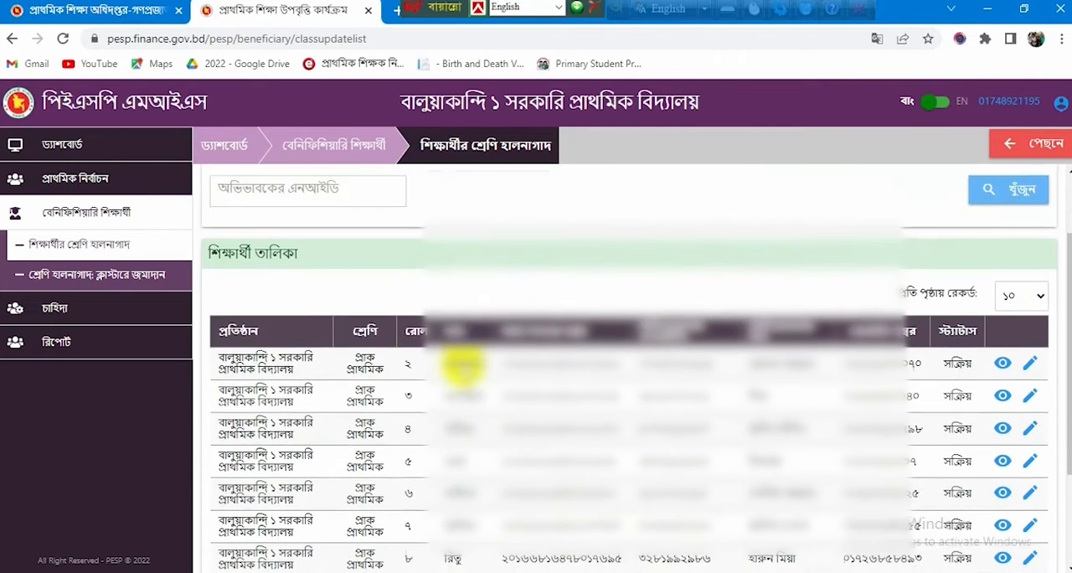
scroll(457, 368, down, 2)
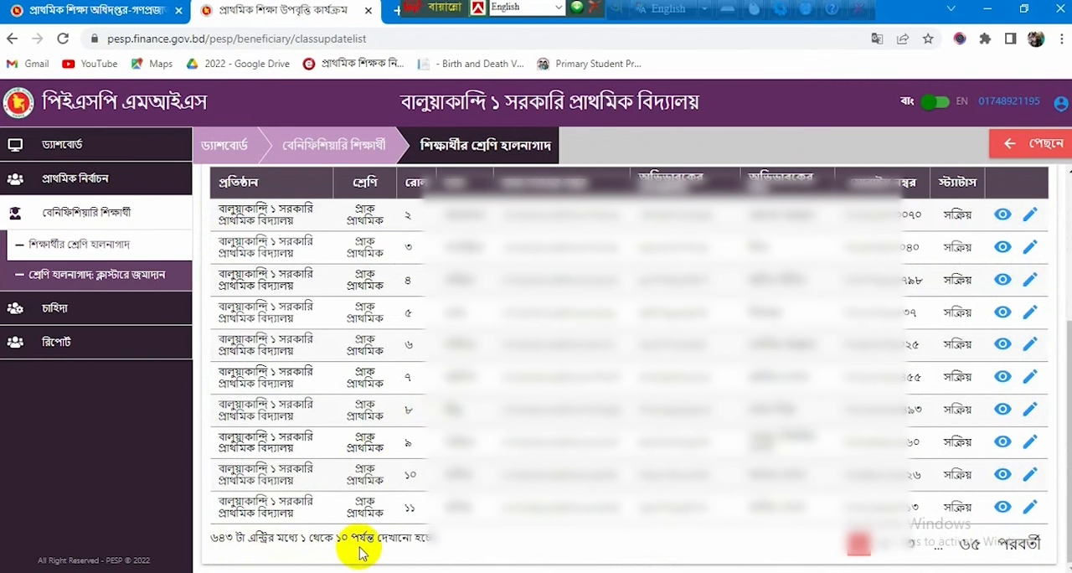
scroll(469, 473, up, 3)
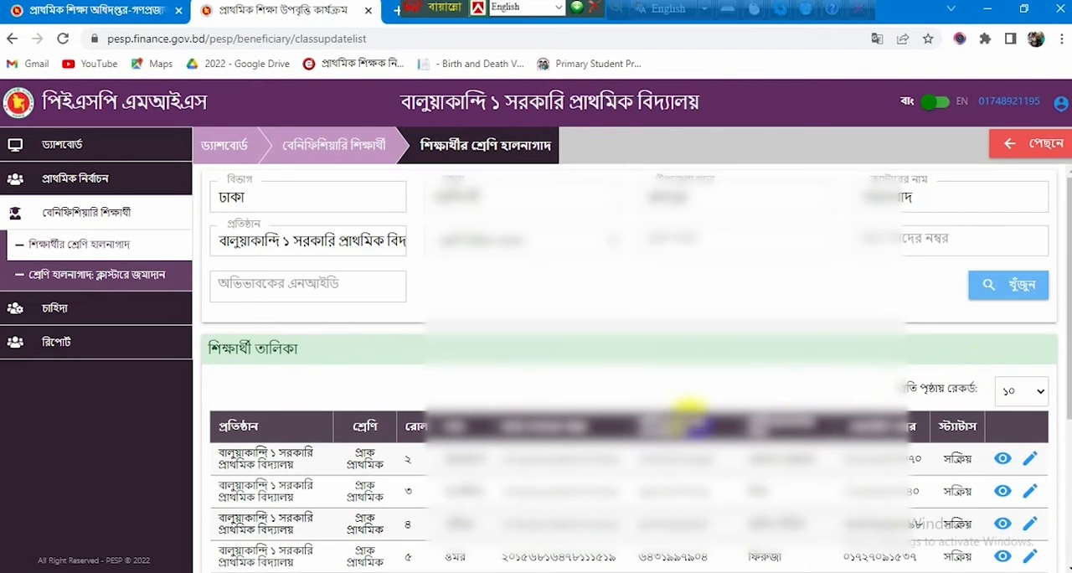
Step: Set the student list to ১০০ records per page and look through the listed students
click(1016, 391)
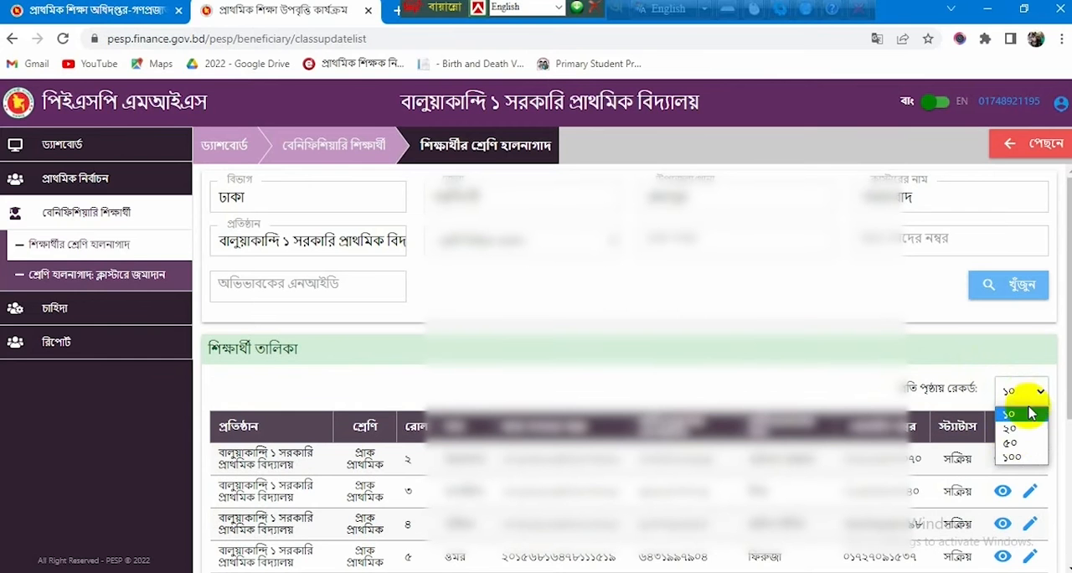
click(1014, 460)
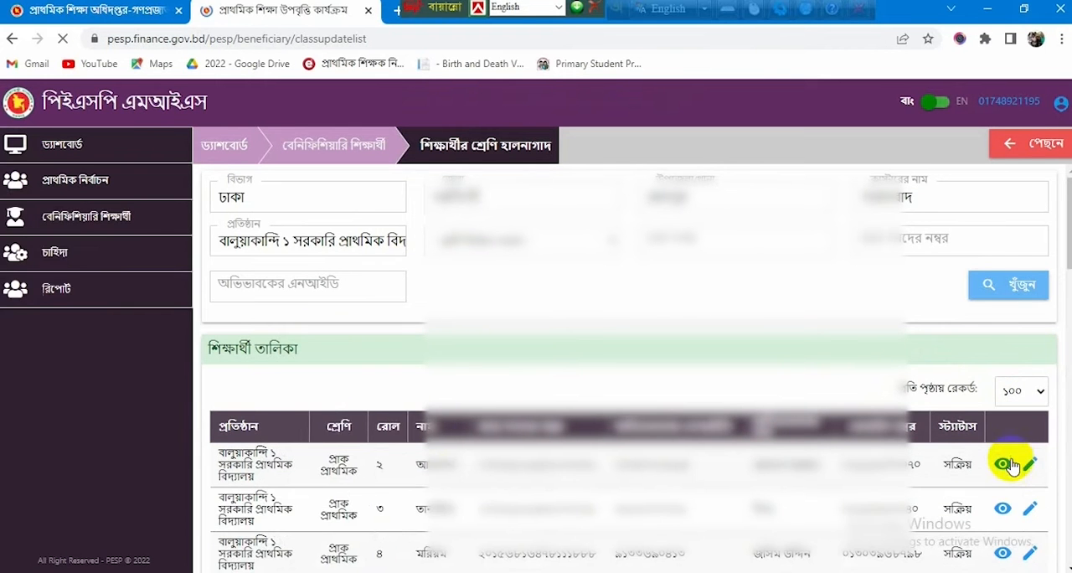
scroll(423, 432, down, 2)
scroll(429, 434, down, 15)
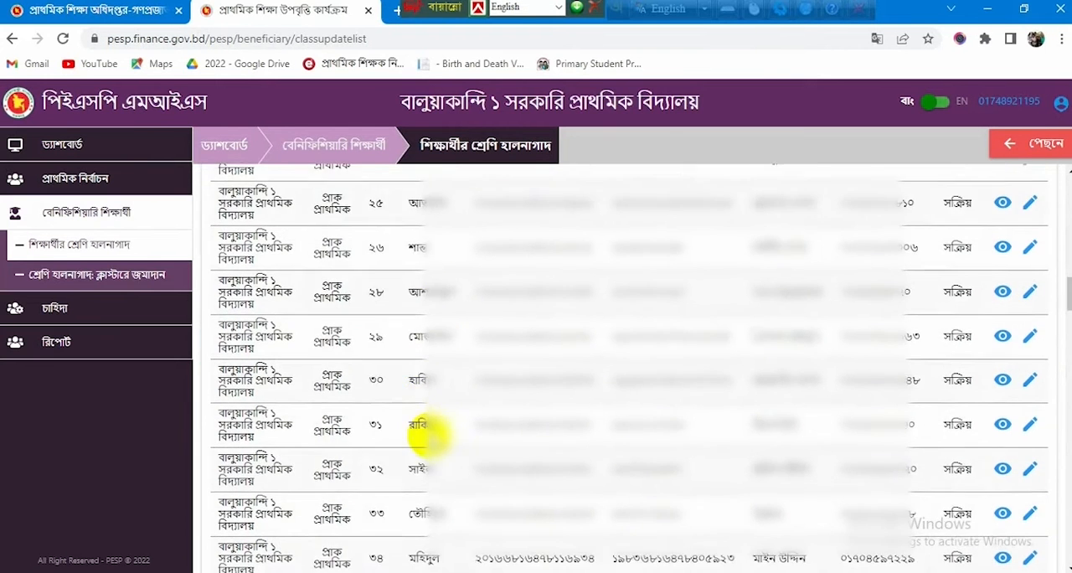
scroll(430, 448, down, 5)
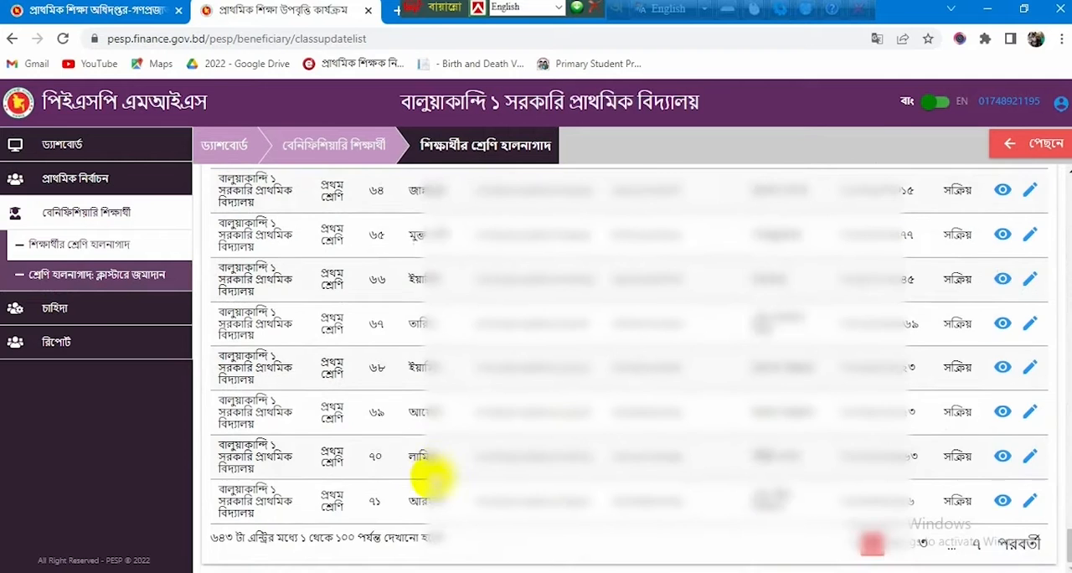
scroll(432, 503, down, 5)
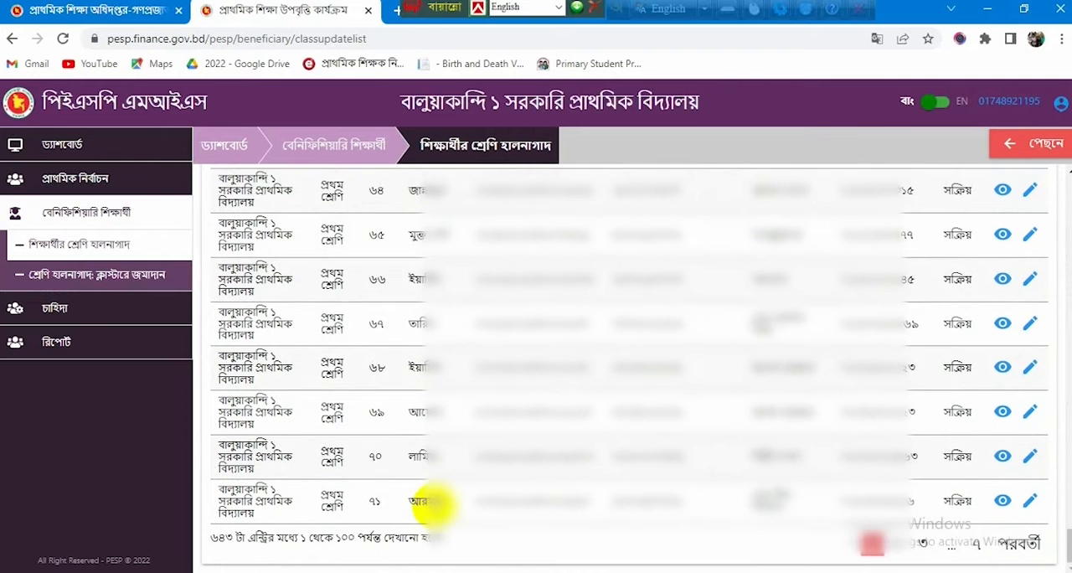
scroll(402, 478, up, 20)
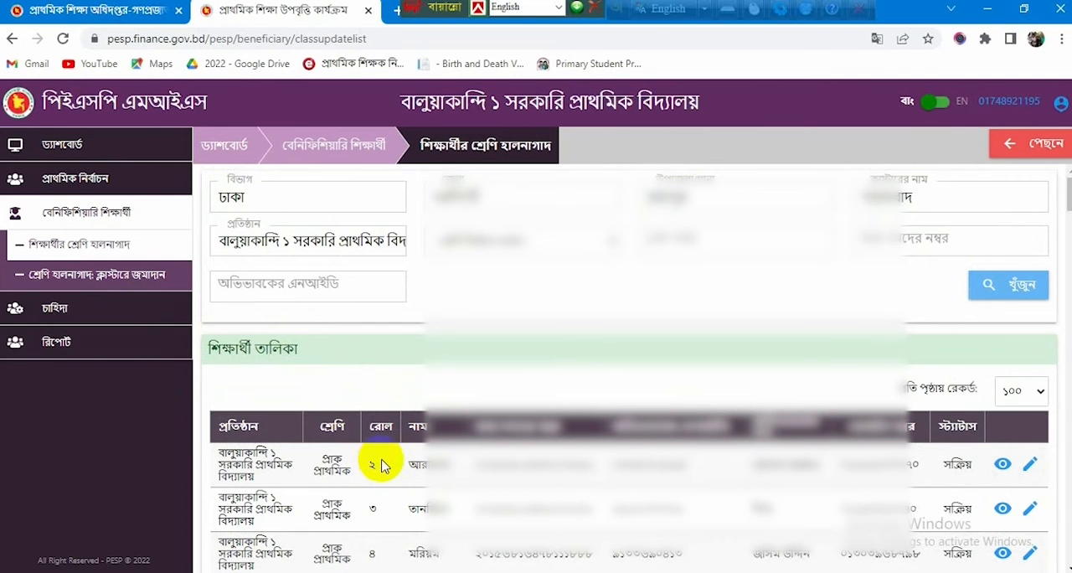
Step: Open the pre-primary student with roll ২ for editing and set the class to প্রথম শ্রেণি
scroll(379, 463, down, 2)
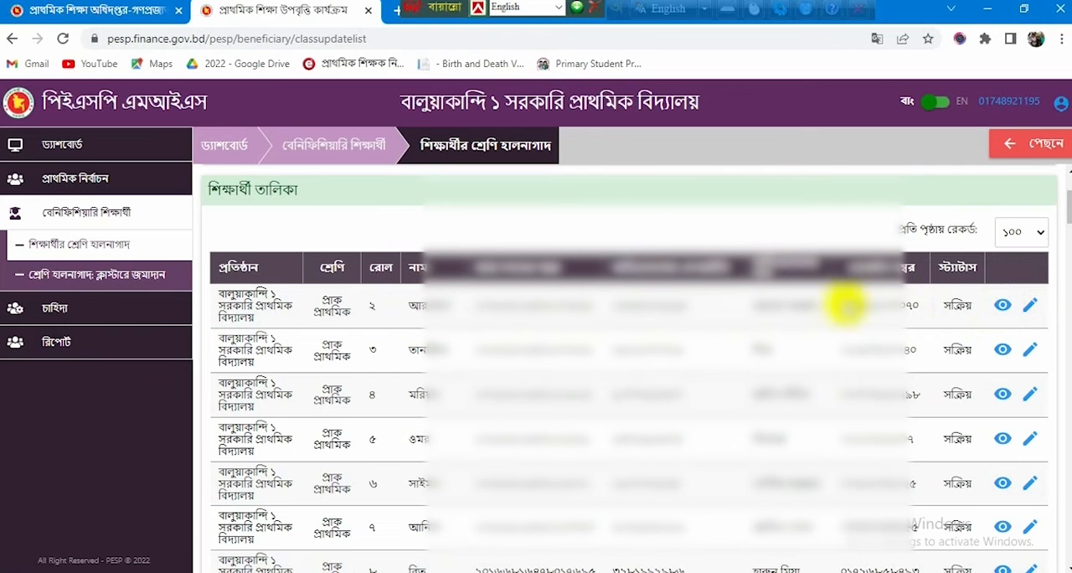
click(1029, 306)
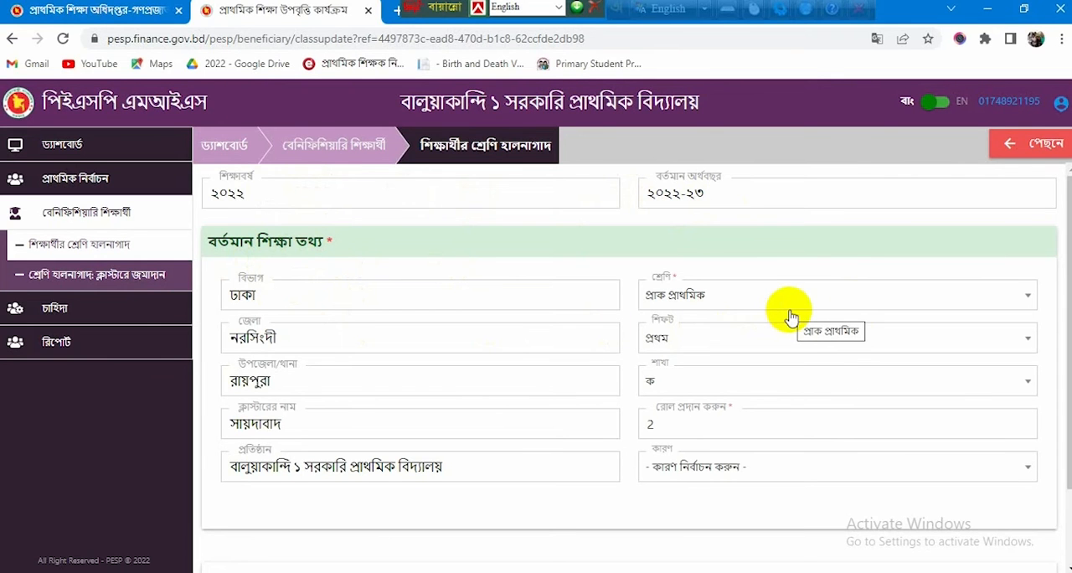
click(1028, 300)
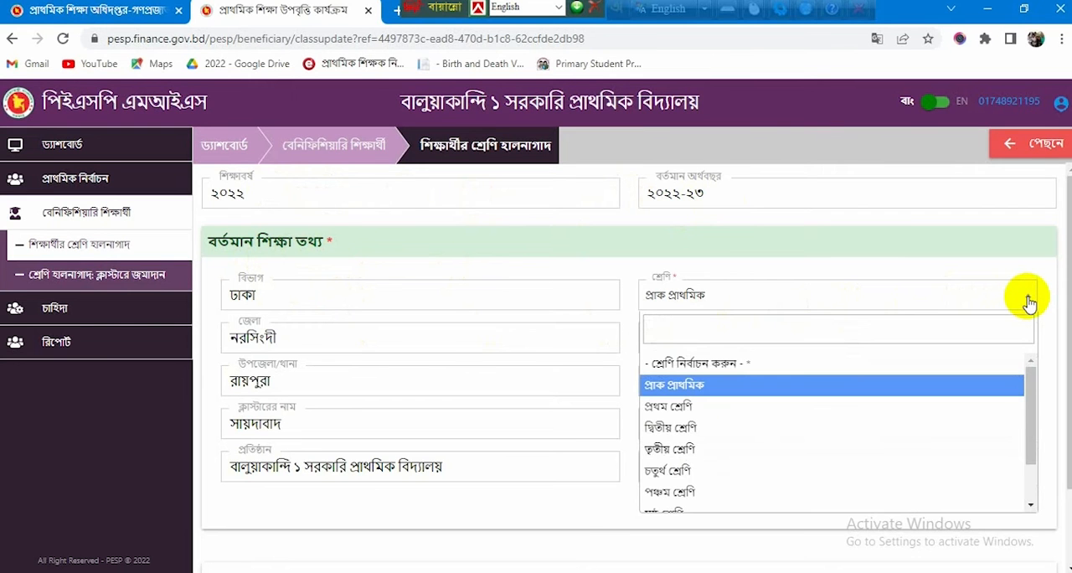
click(670, 408)
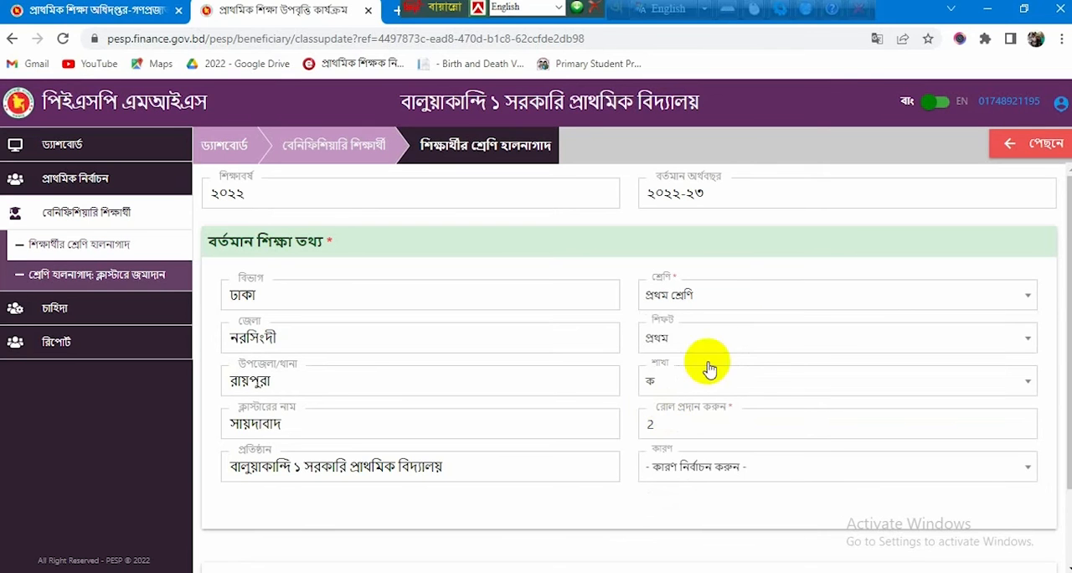
Step: Select প্রথম as the student's shift and শ্রেণি প্রমোশন as the reason for the class update
click(1027, 341)
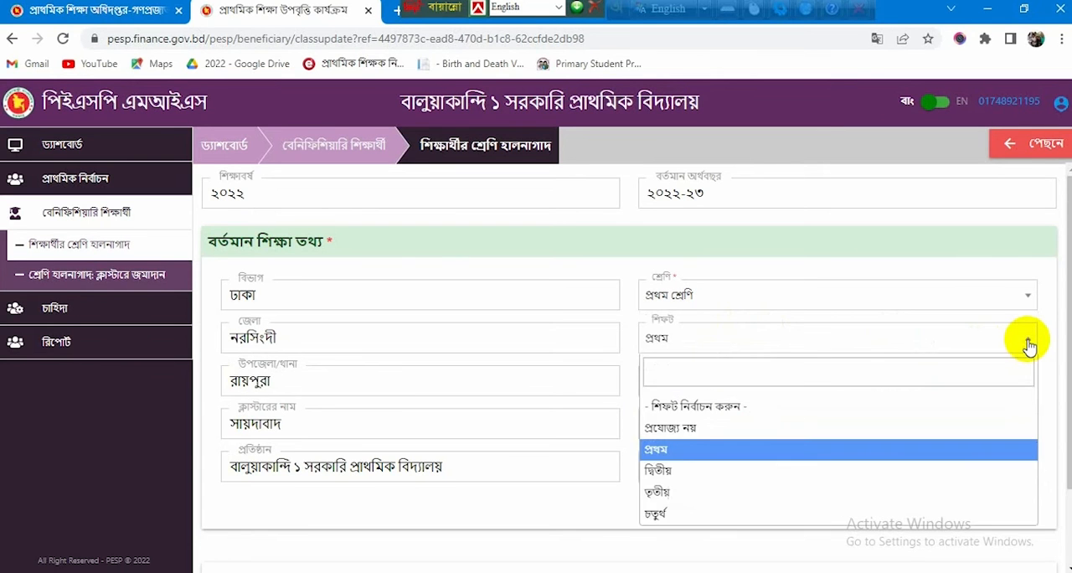
click(668, 452)
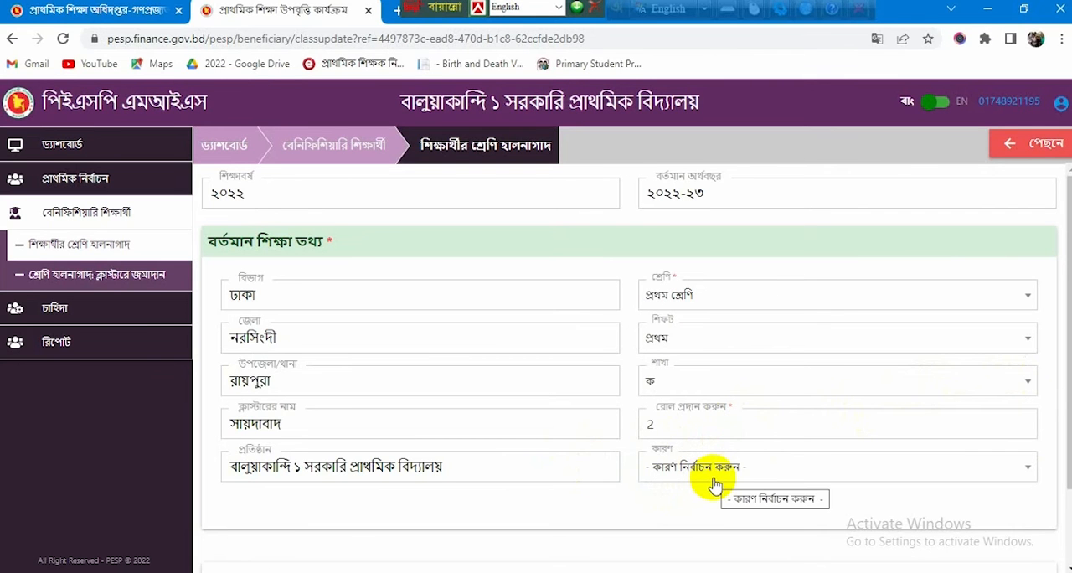
click(1030, 469)
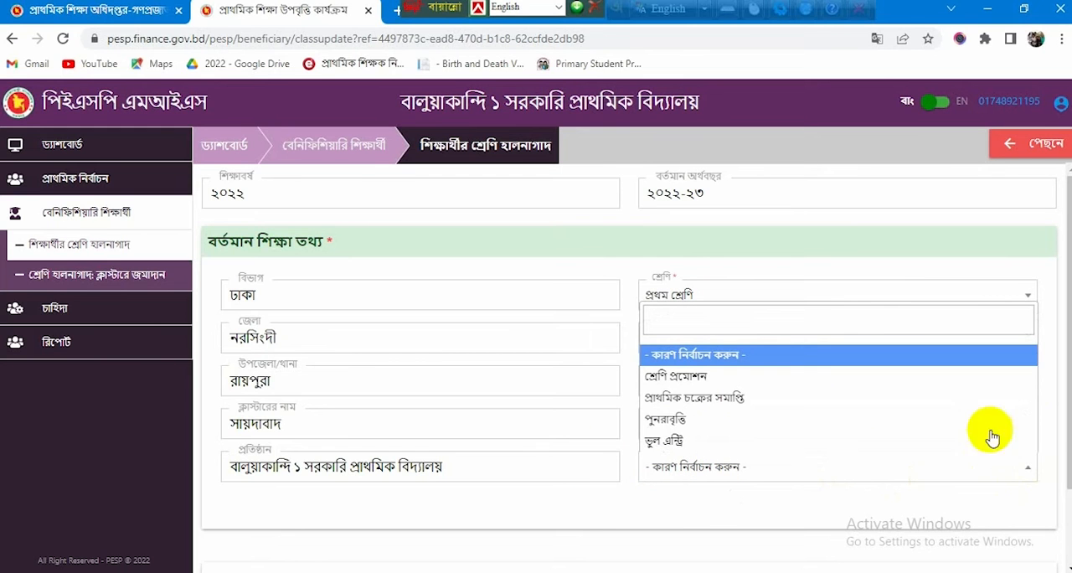
click(708, 379)
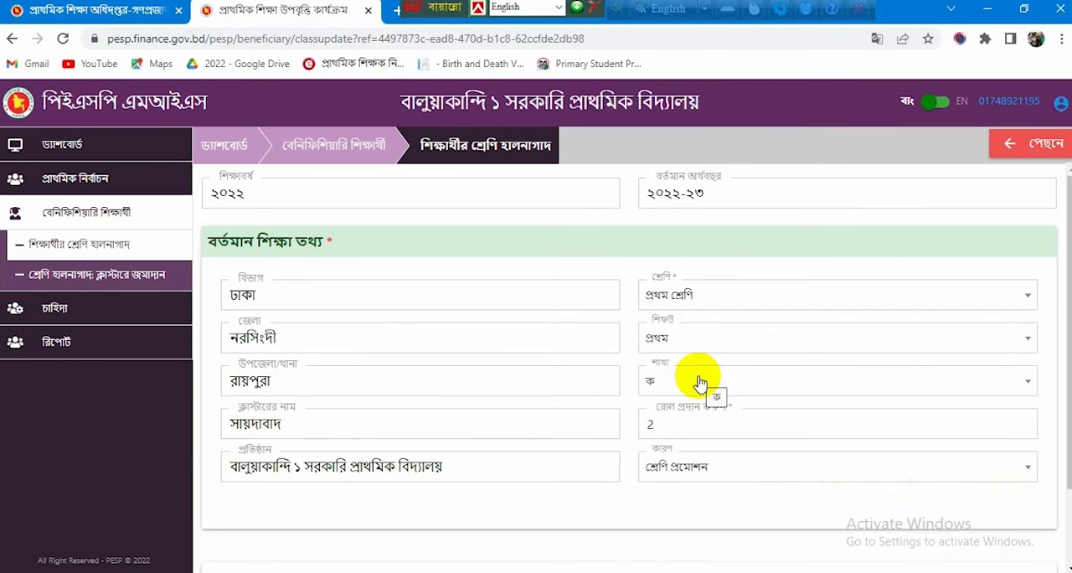
scroll(687, 436, down, 2)
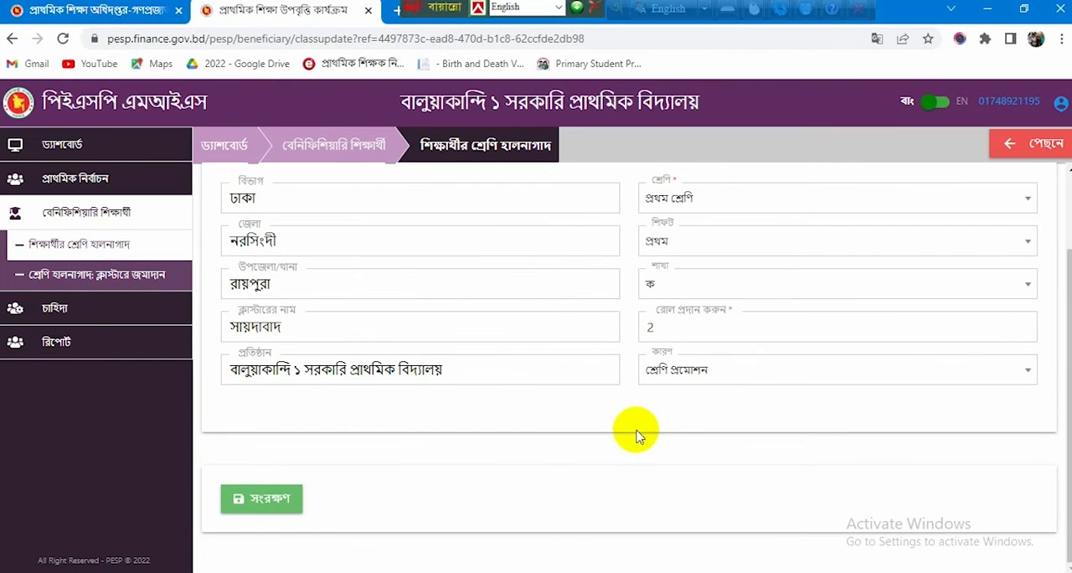
Step: Save the pre-primary student's class update to প্রথম শ্রেণি
click(268, 500)
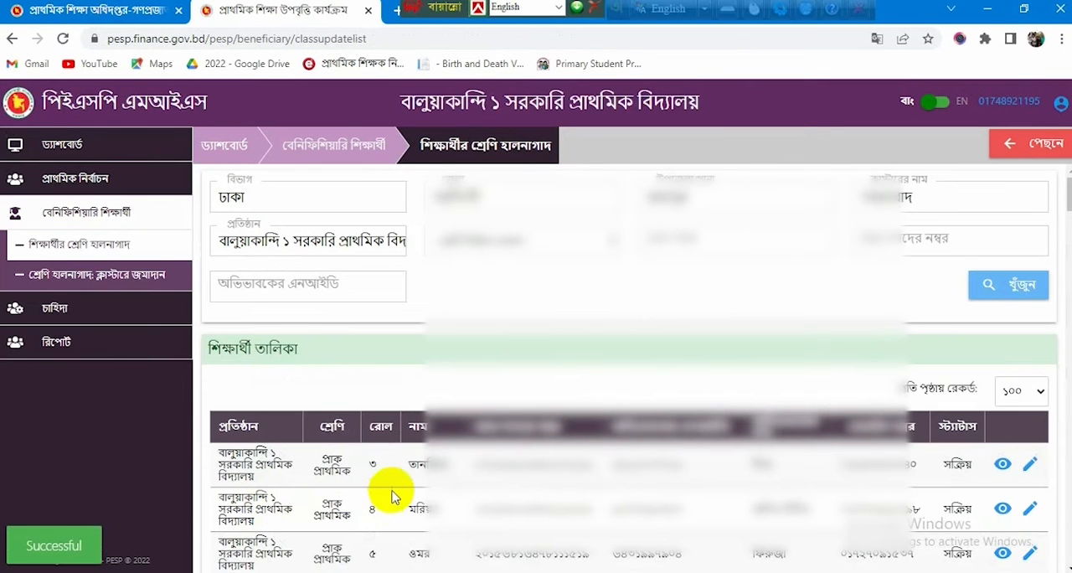
Step: Look through the classes and roll numbers of the students on the current page of the list
scroll(385, 494, down, 1)
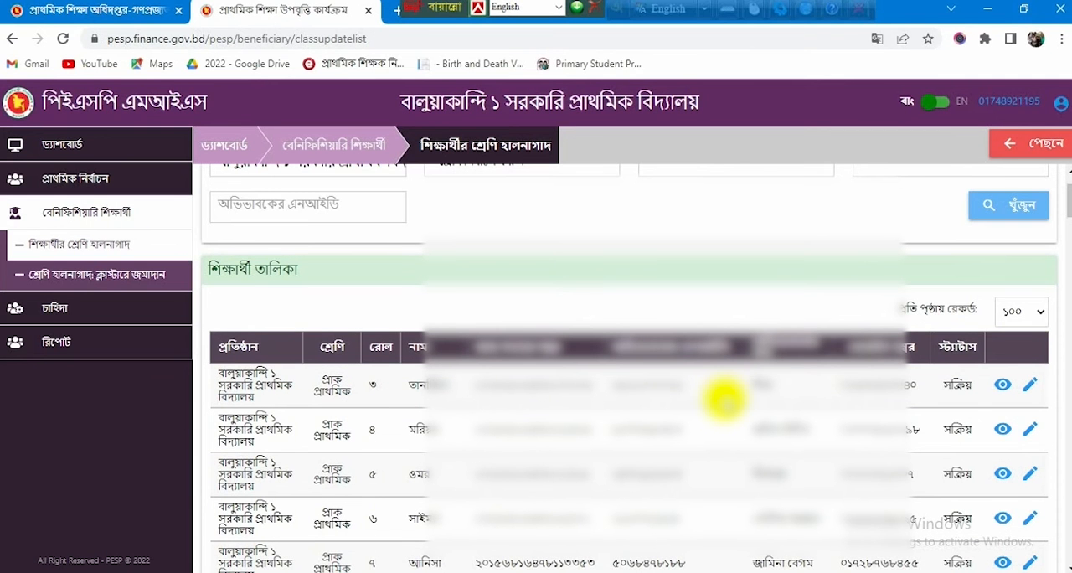
scroll(725, 400, down, 1)
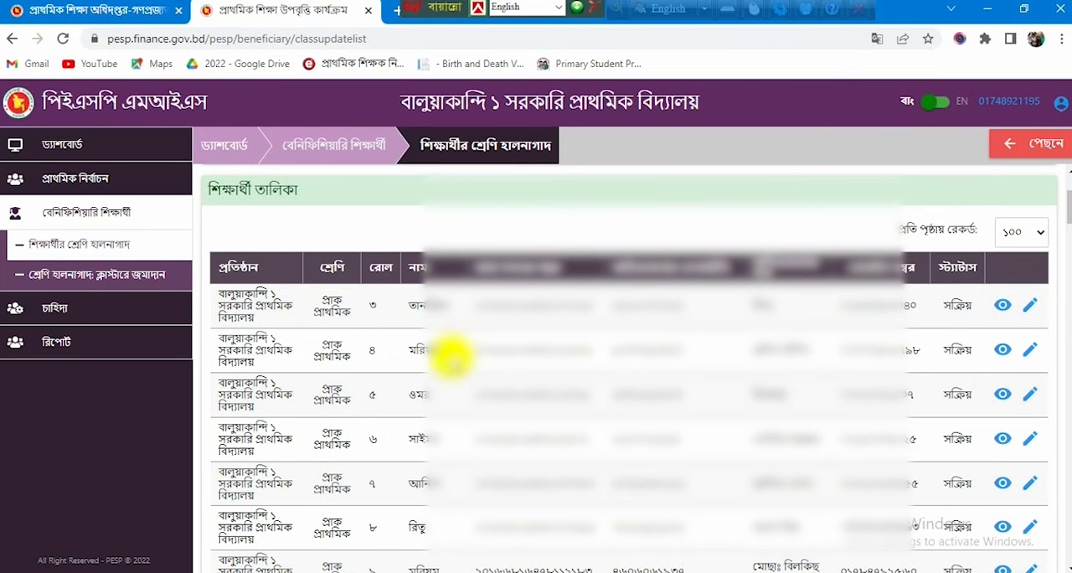
scroll(444, 355, down, 2)
scroll(453, 364, down, 1)
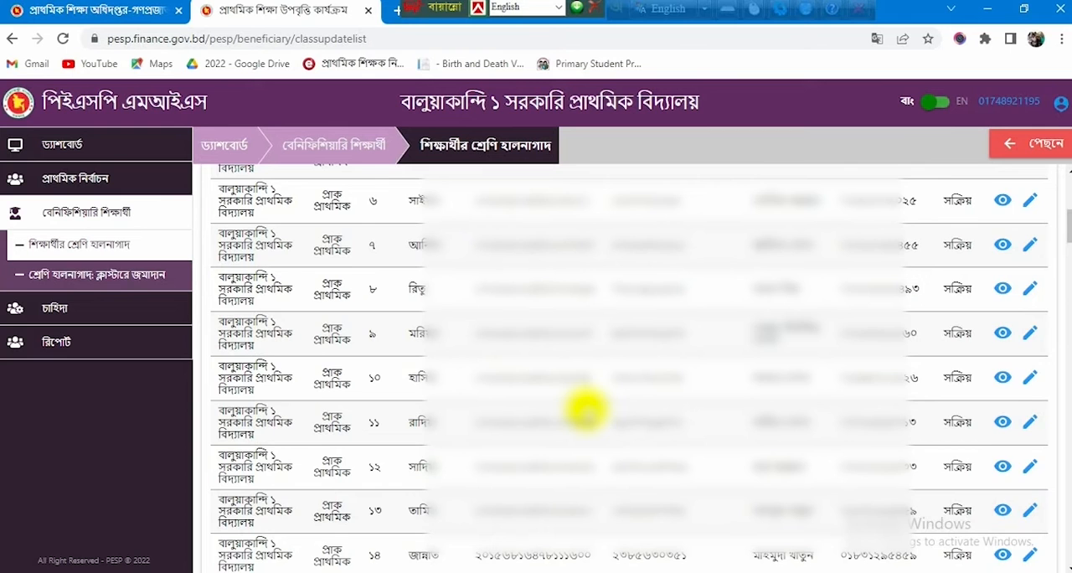
scroll(586, 410, down, 3)
scroll(586, 408, down, 15)
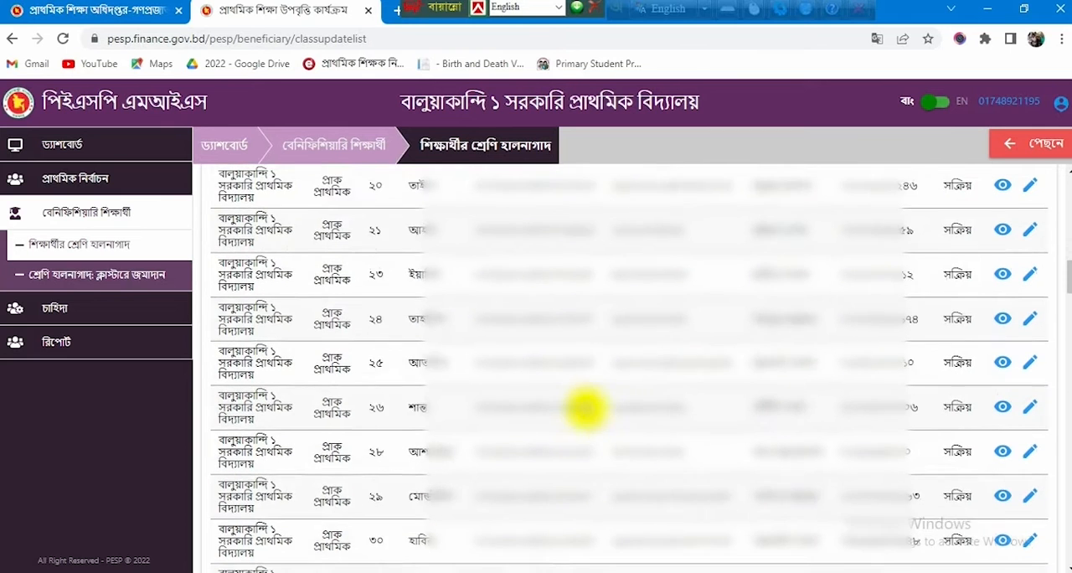
scroll(586, 408, down, 20)
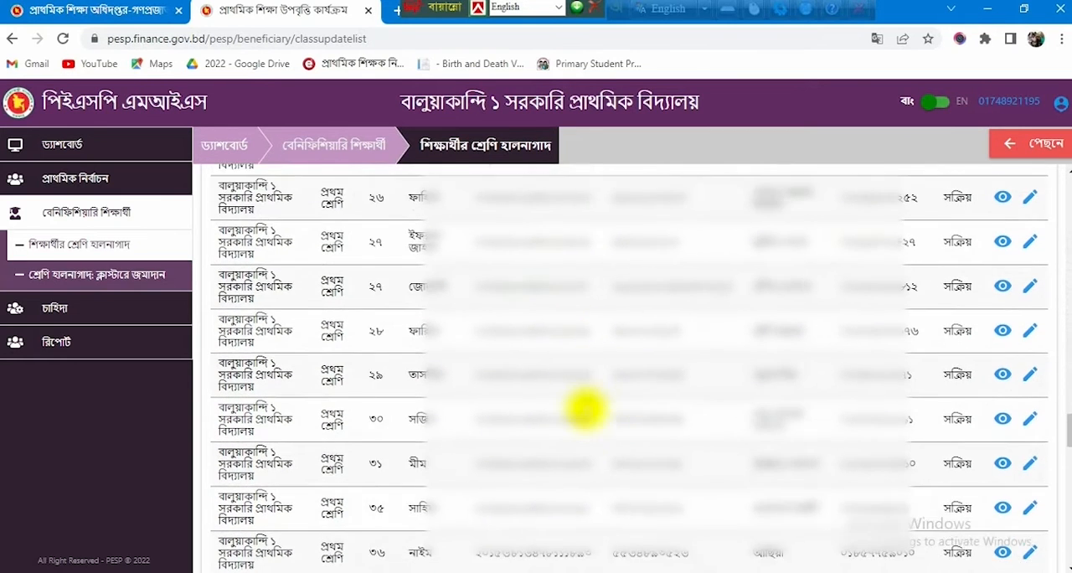
scroll(585, 411, down, 2)
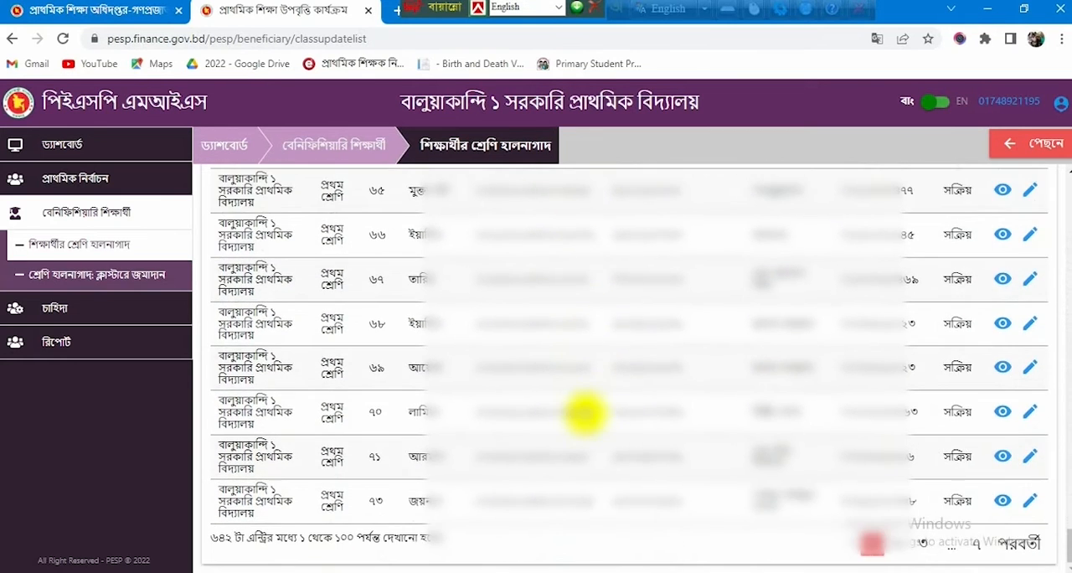
scroll(578, 432, up, 1)
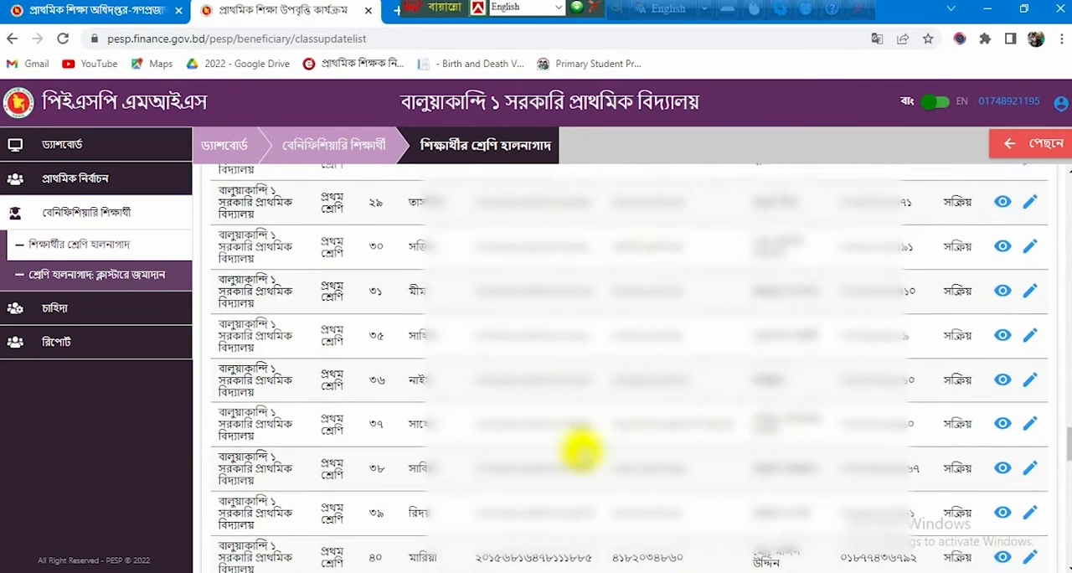
scroll(582, 449, down, 2)
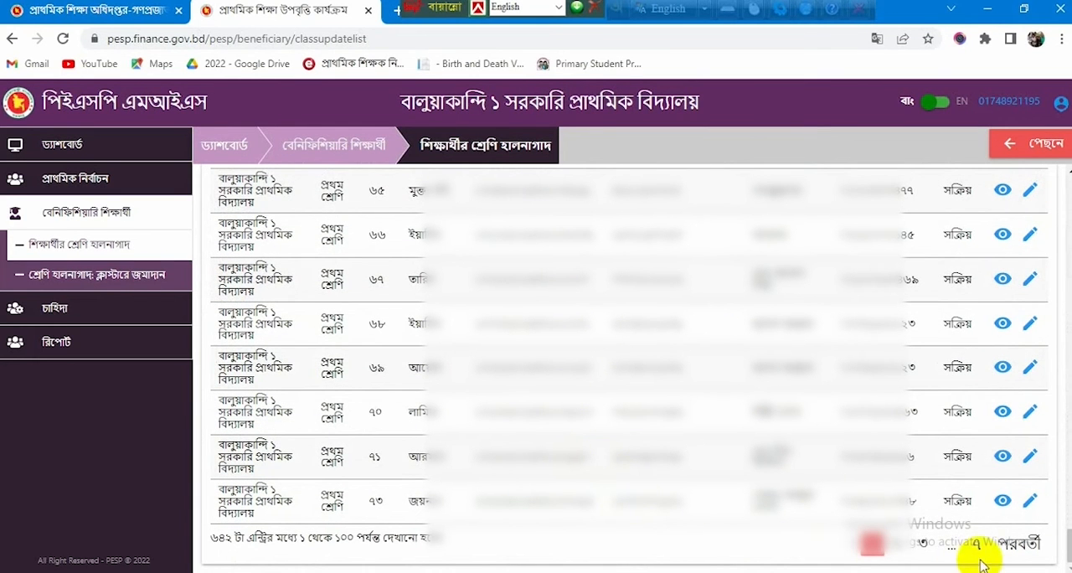
Step: Move forward through the student list pages and open the পঞ্চম শ্রেণি student with roll ১ for editing
click(1015, 545)
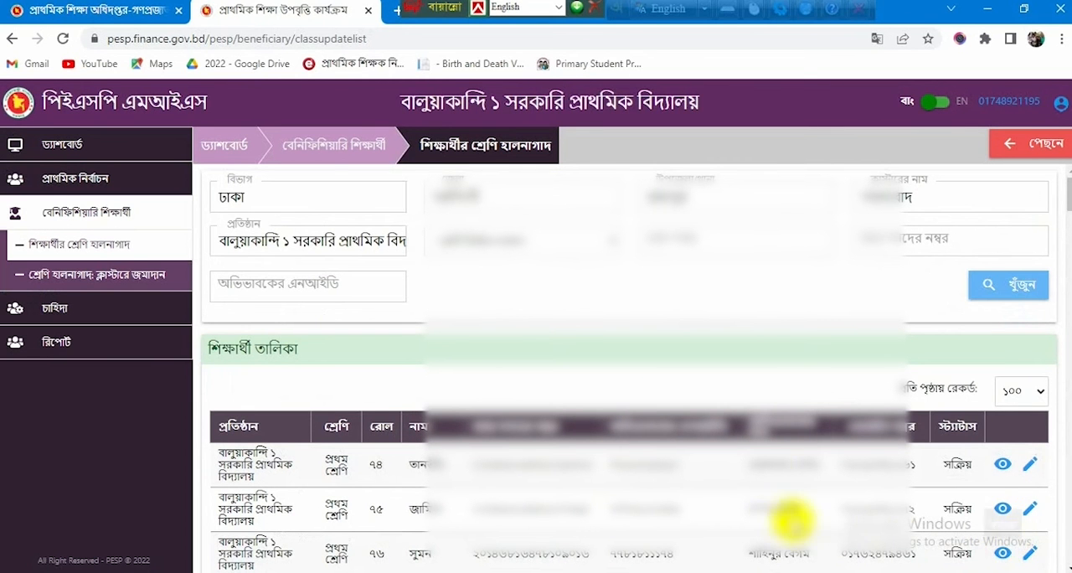
scroll(760, 457, down, 4)
scroll(762, 456, down, 20)
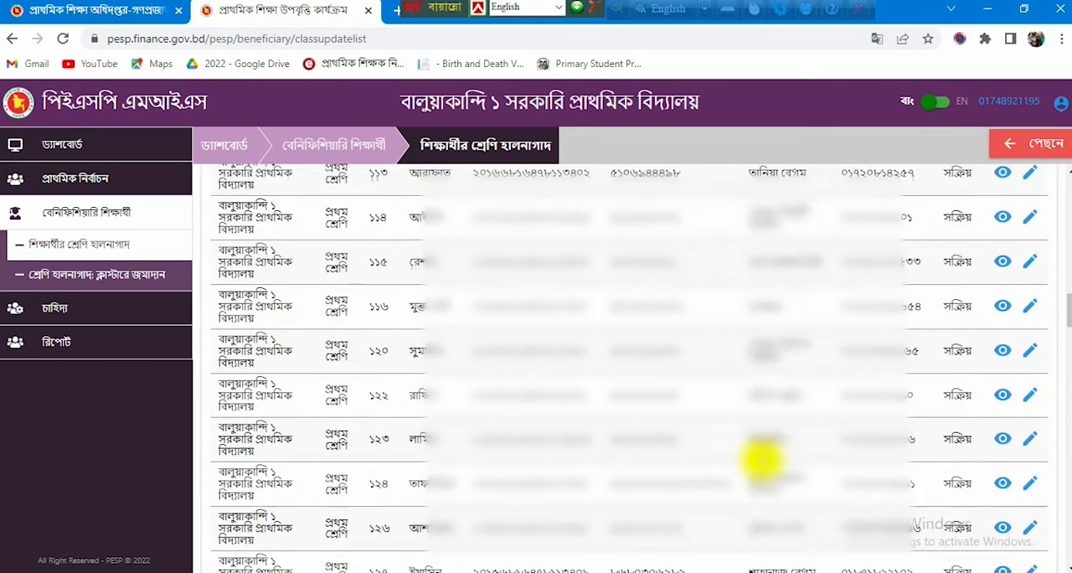
scroll(762, 465, down, 20)
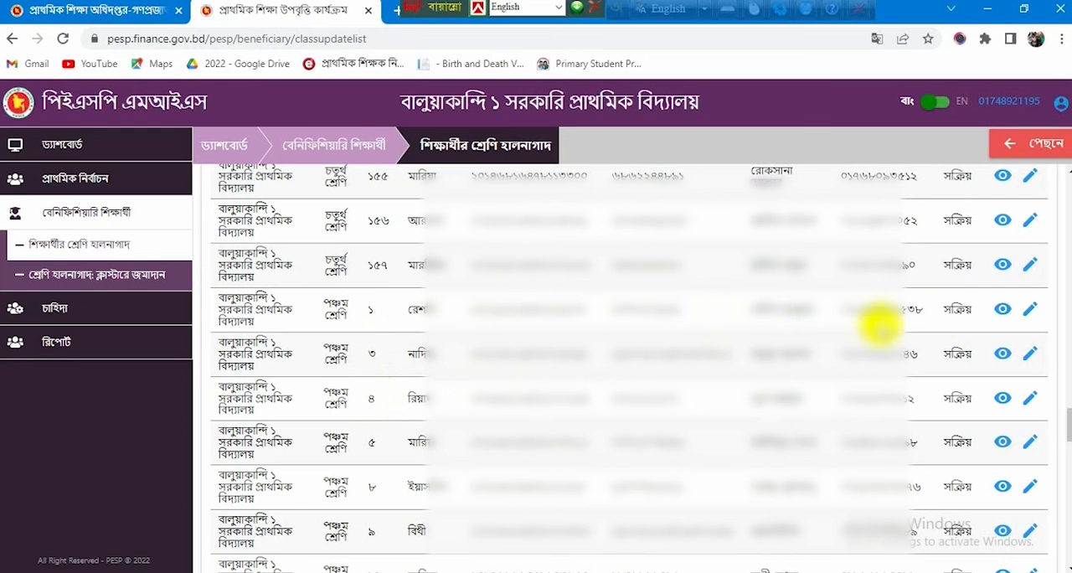
click(1030, 312)
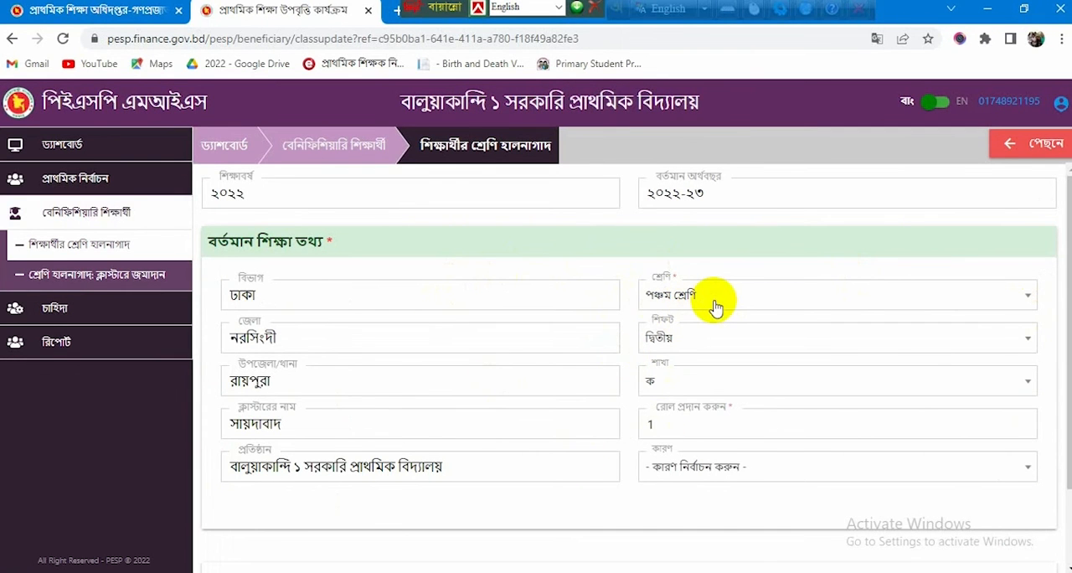
Step: Set the student's class to ষষ্ঠ শ্রেণি with প্রাথমিক চক্রের সমাপ্তি as the reason, and save the update
click(1029, 301)
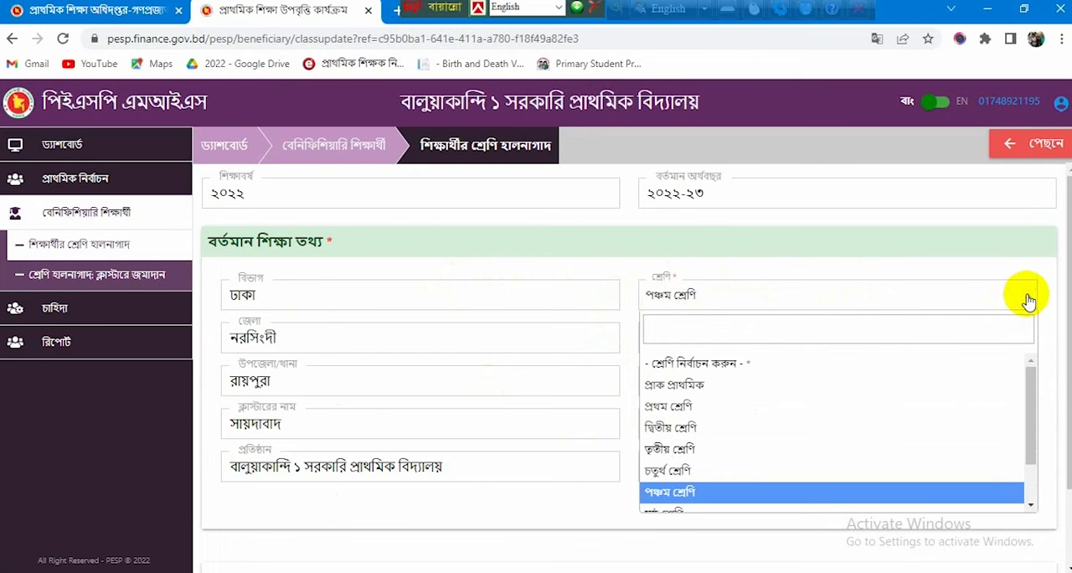
scroll(722, 461, down, 1)
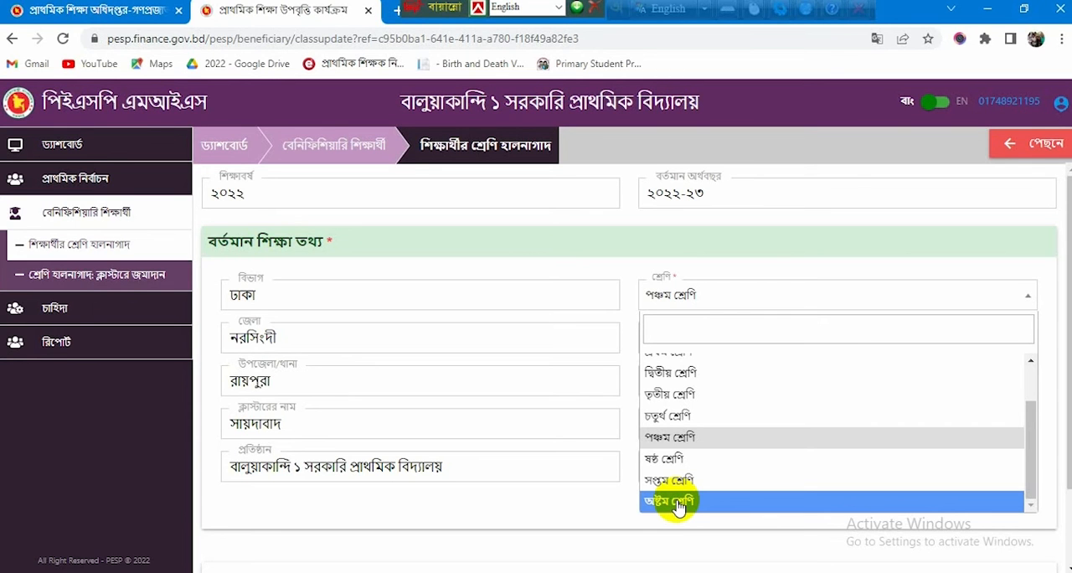
click(673, 459)
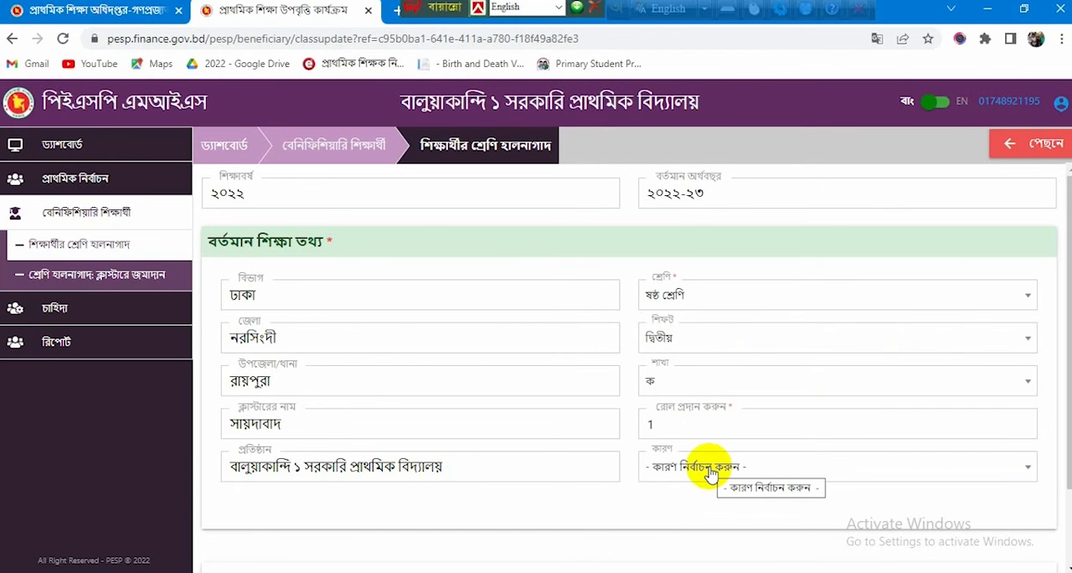
click(1028, 469)
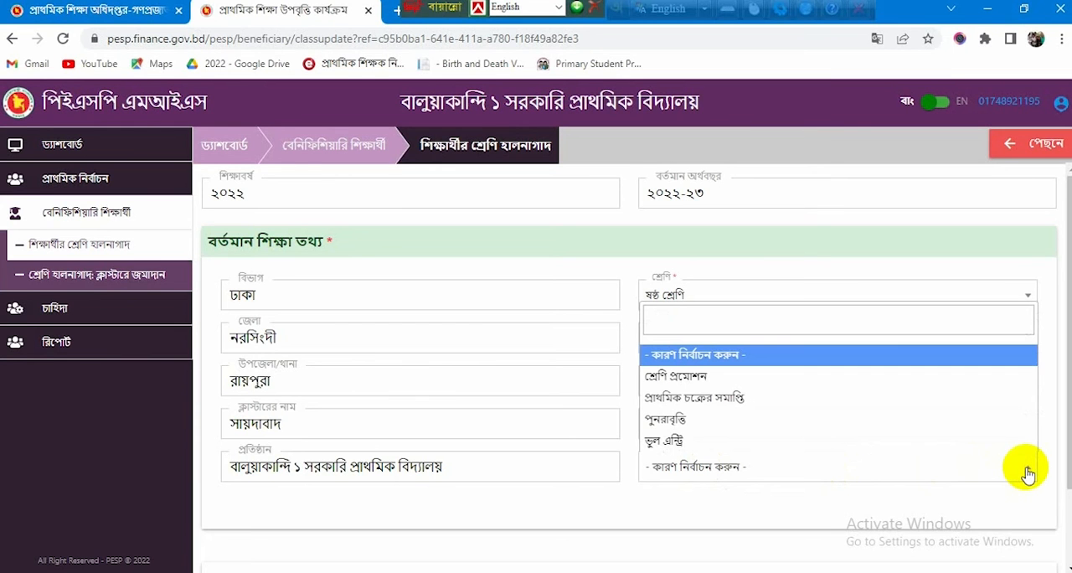
click(725, 399)
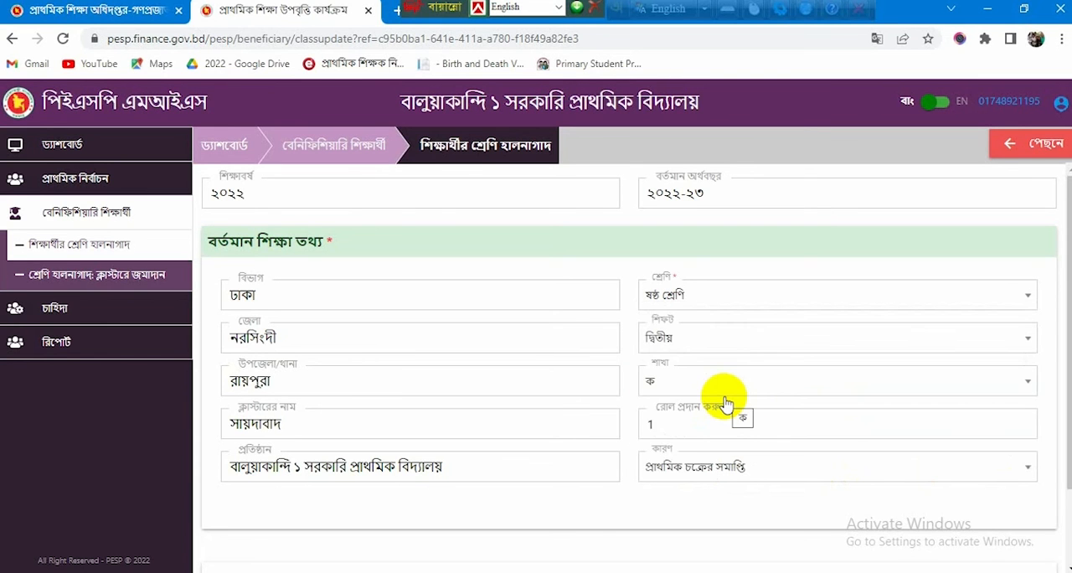
scroll(461, 502, down, 2)
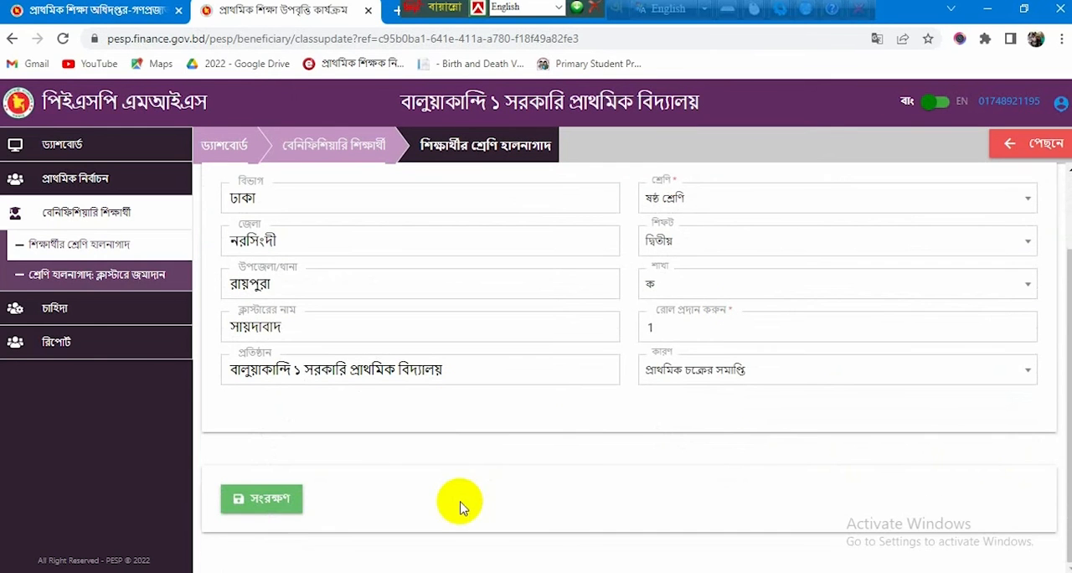
click(272, 507)
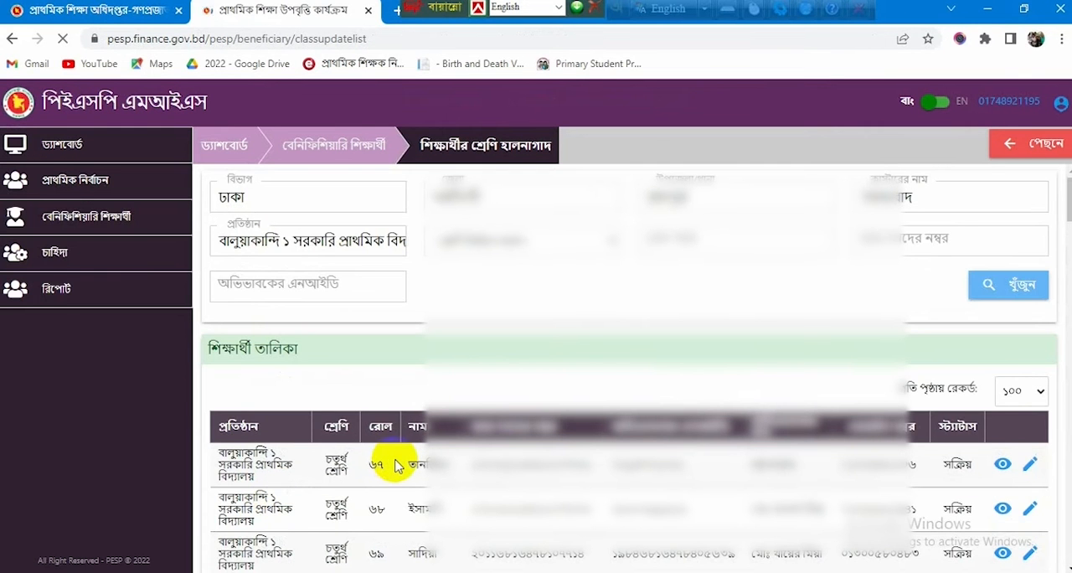
Step: Find the চতুর্থ শ্রেণি student with roll ৬৭ in the list and open the record for editing
scroll(397, 466, down, 3)
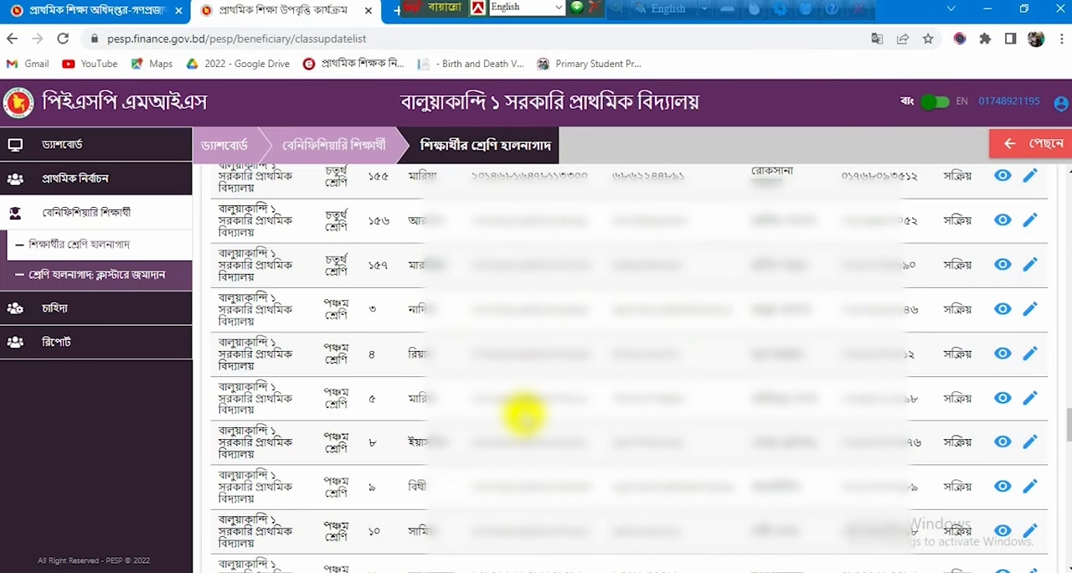
scroll(568, 413, up, 4)
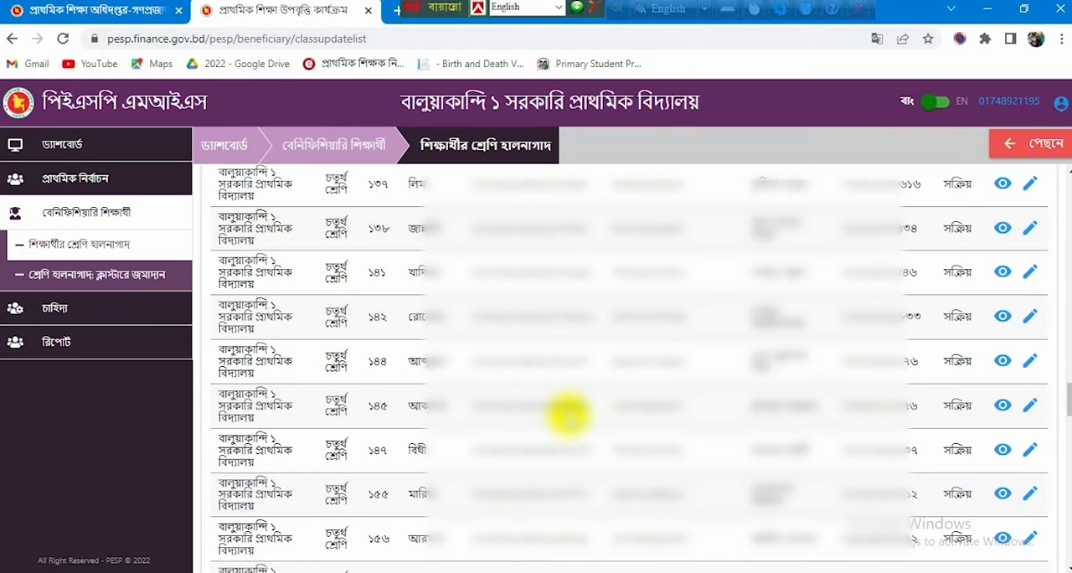
scroll(319, 227, up, 10)
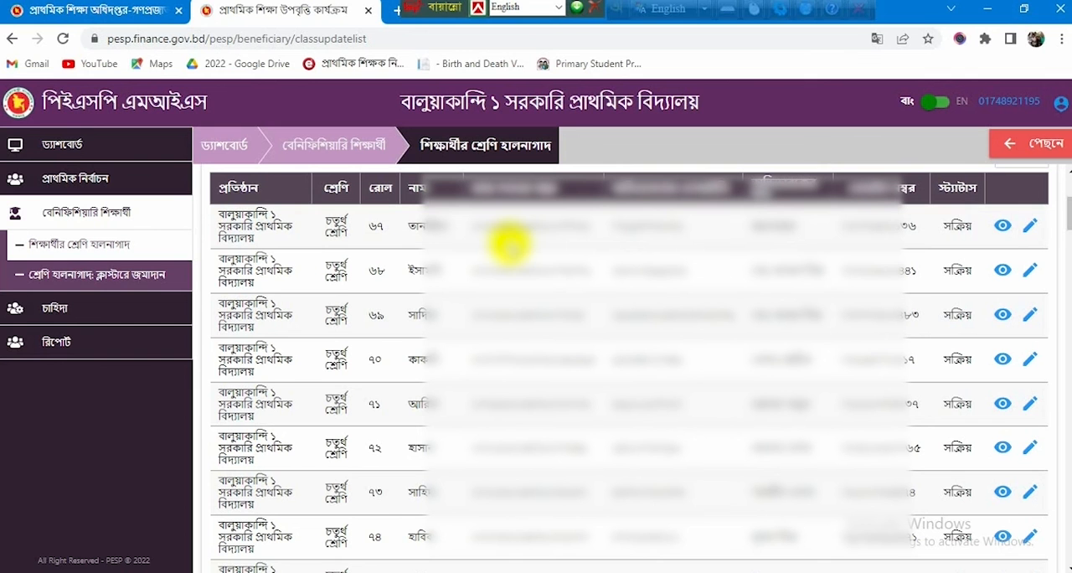
click(1027, 236)
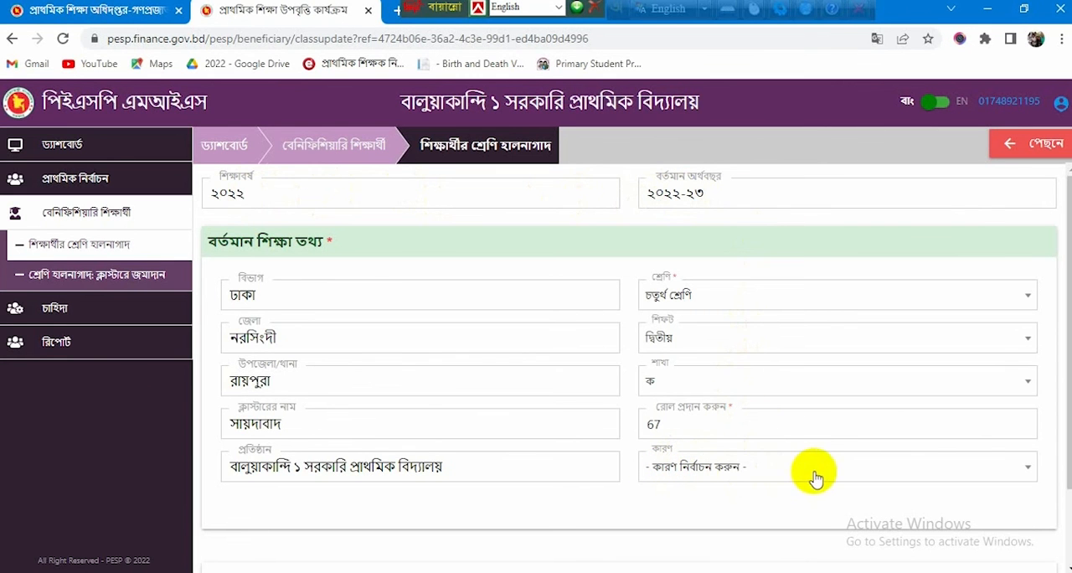
Step: Select ভুল এন্ট্রি as the reason for the roll ৬৭ student's update and save it
click(1030, 474)
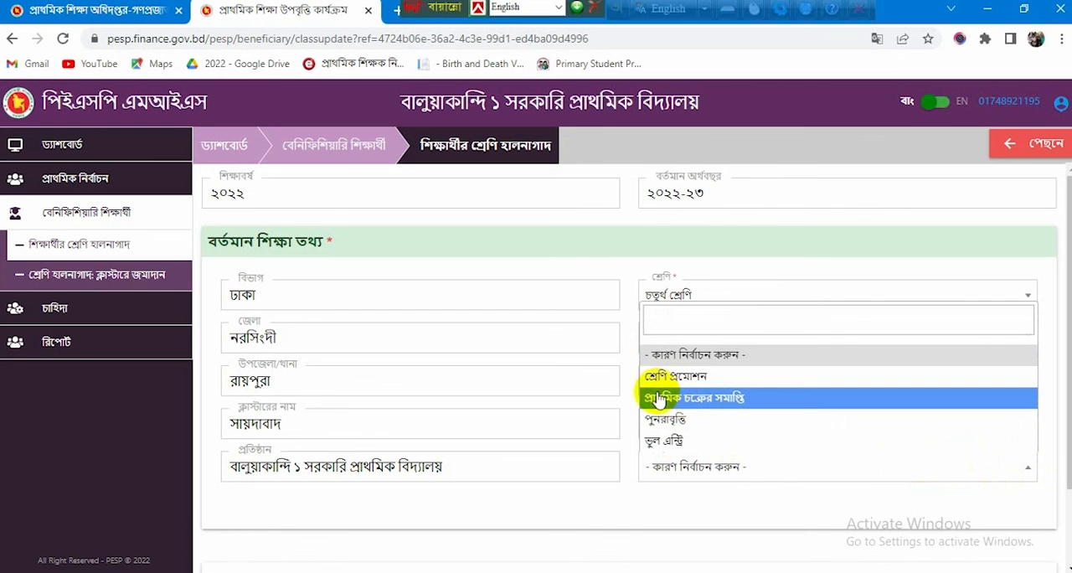
click(683, 443)
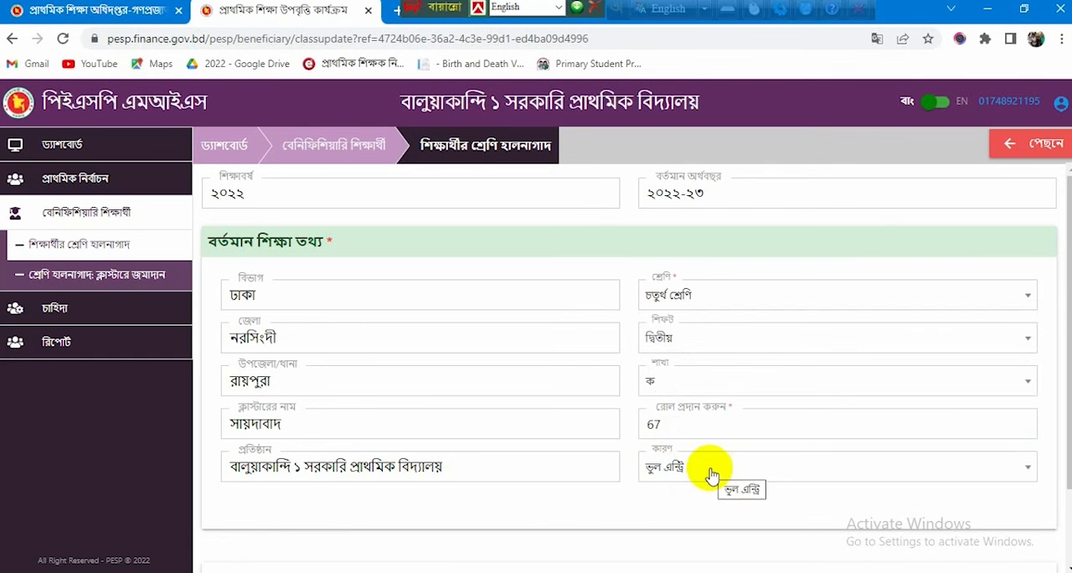
scroll(572, 465, down, 2)
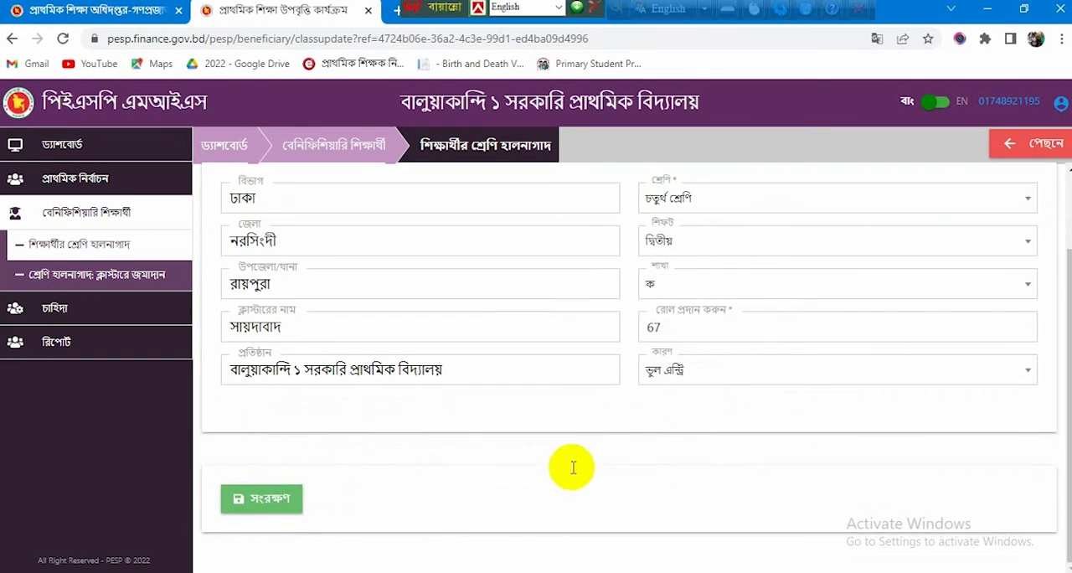
click(268, 504)
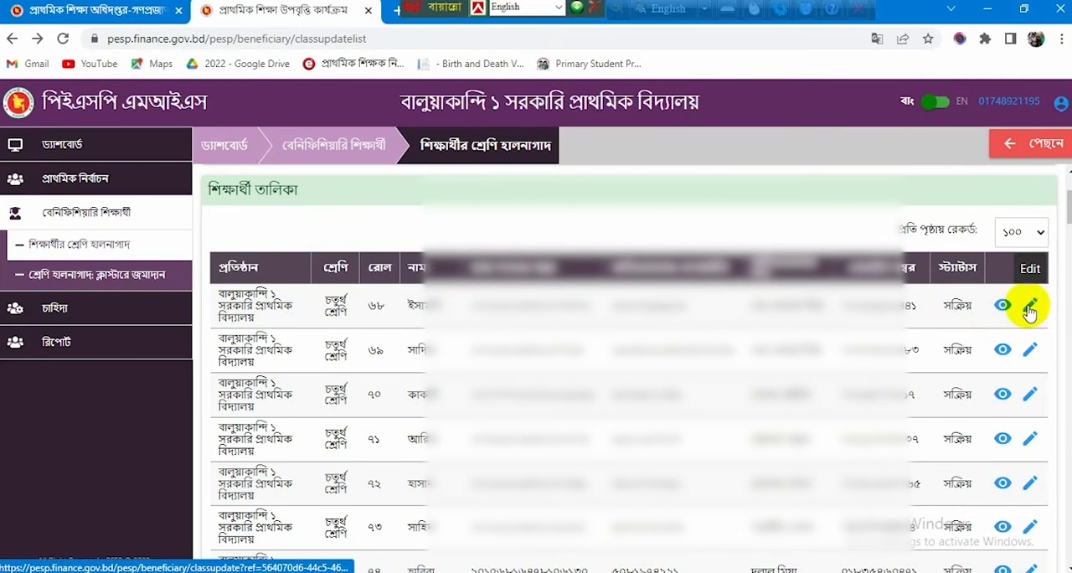
Step: Open the চতুর্থ শ্রেণি student with roll ৬৮ and examine the available reasons for a class update
click(1029, 307)
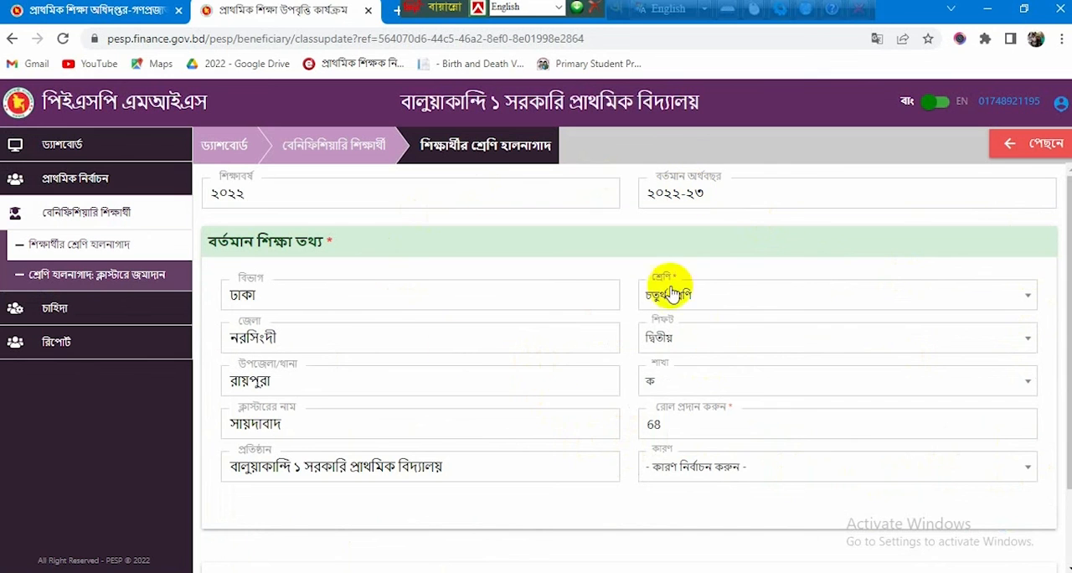
click(1028, 472)
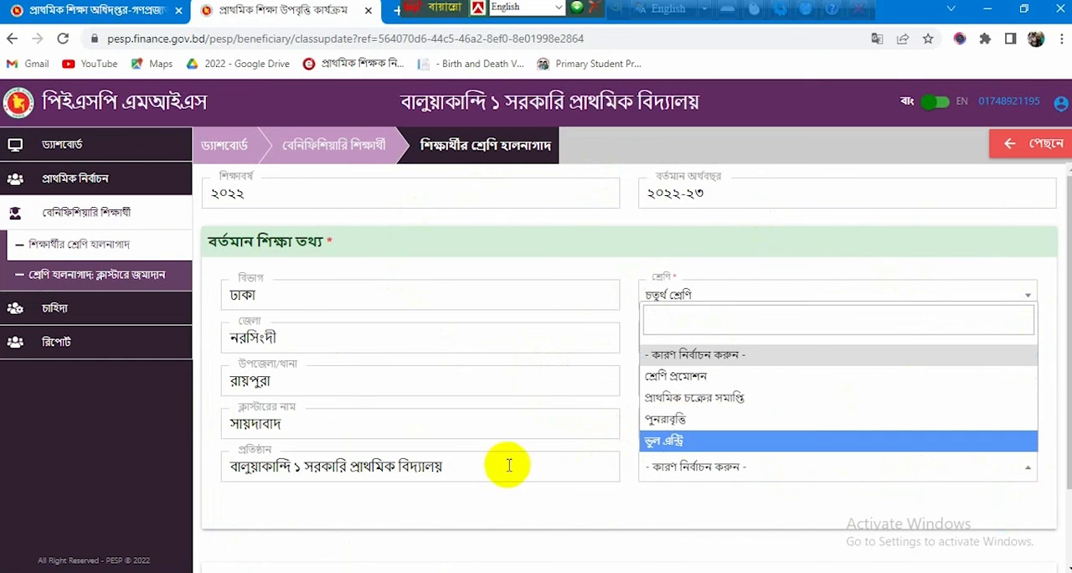
scroll(656, 513, down, 2)
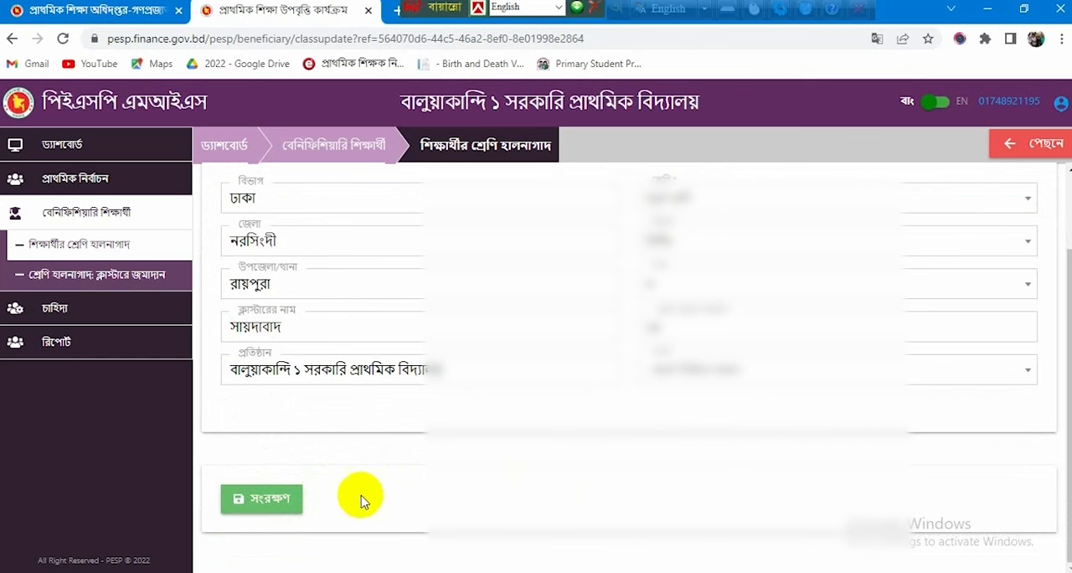
scroll(385, 497, up, 1)
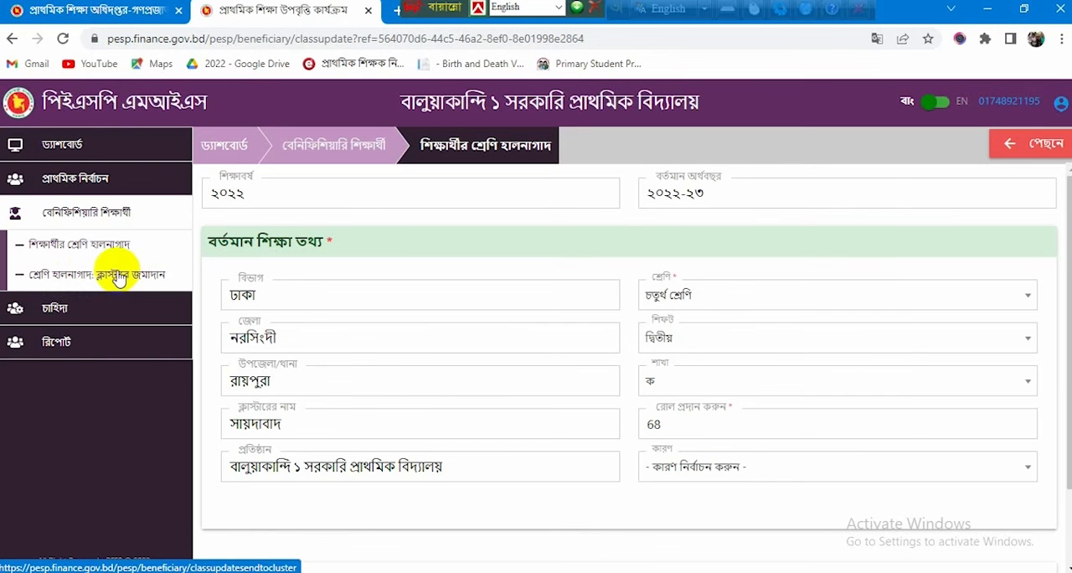
Step: Open শ্রেণি হালনাগাদ: ক্লাস্টারে জমাদান and select all the updated students listed for submission to the cluster
click(122, 278)
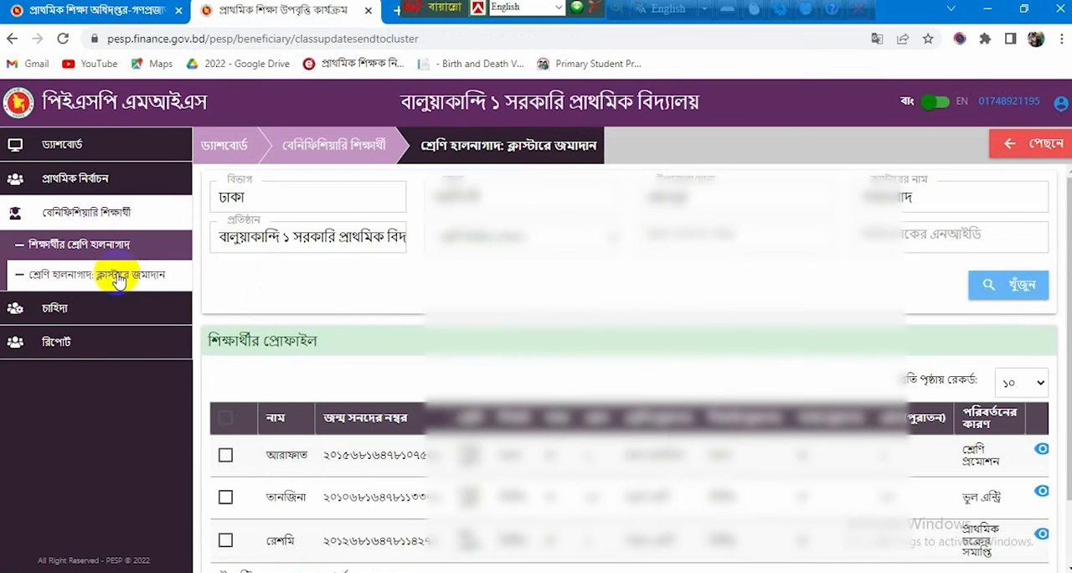
scroll(377, 387, down, 1)
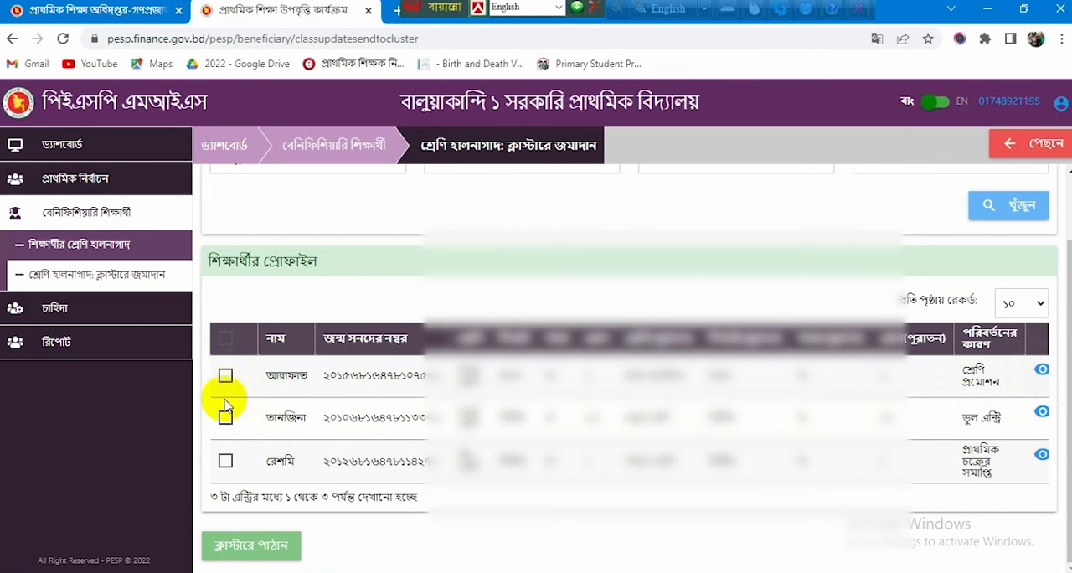
click(225, 343)
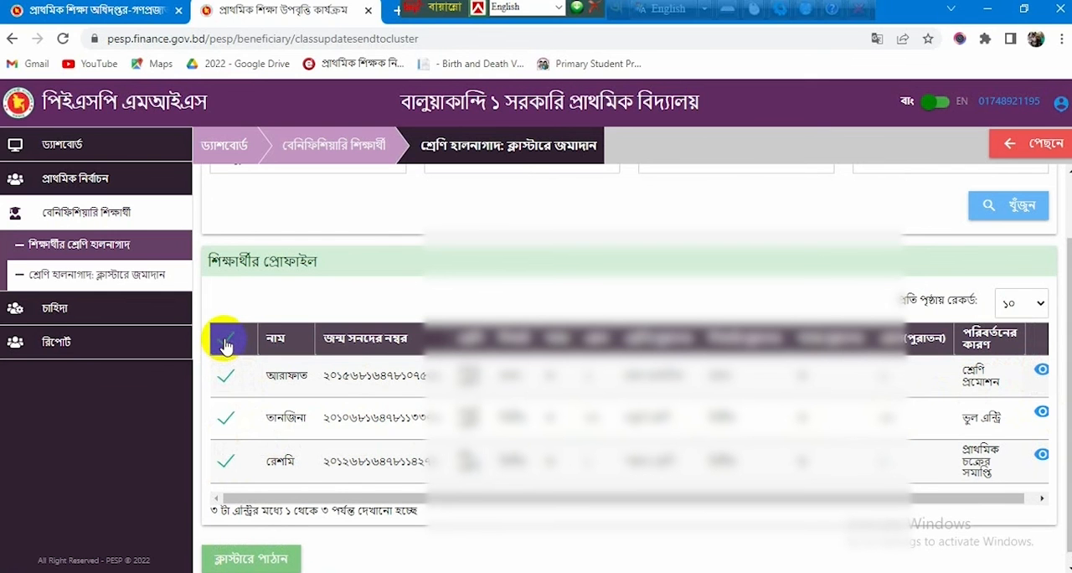
Step: Submit the students with reasons শ্রেণি প্রমোশন and প্রাথমিক চক্রের সমাপ্তি to the cluster, leaving the ভুল এন্ট্রি student unselected, and confirm the submission
click(224, 344)
click(224, 376)
click(225, 343)
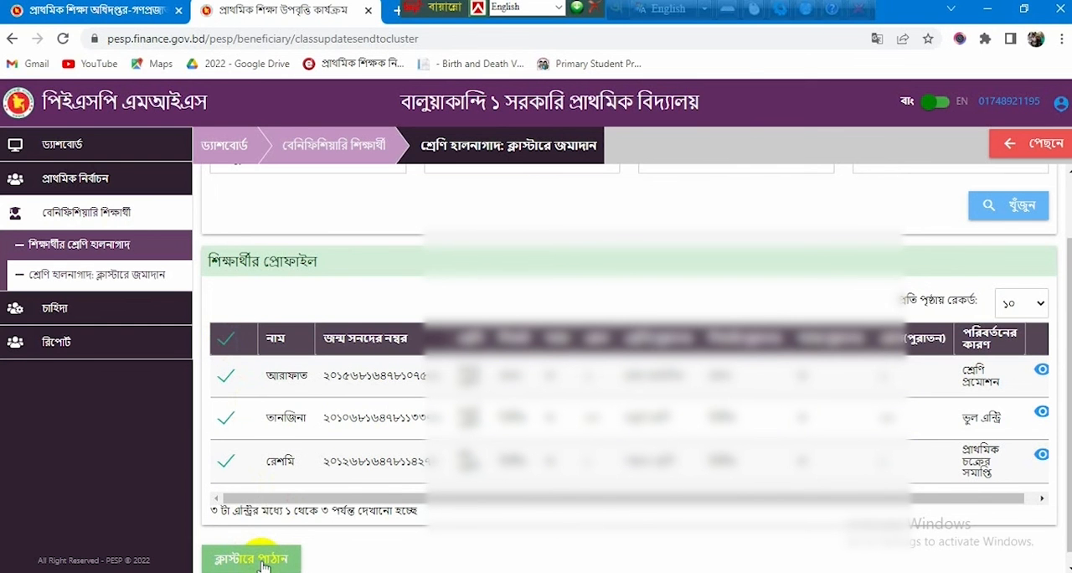
scroll(262, 567, down, 1)
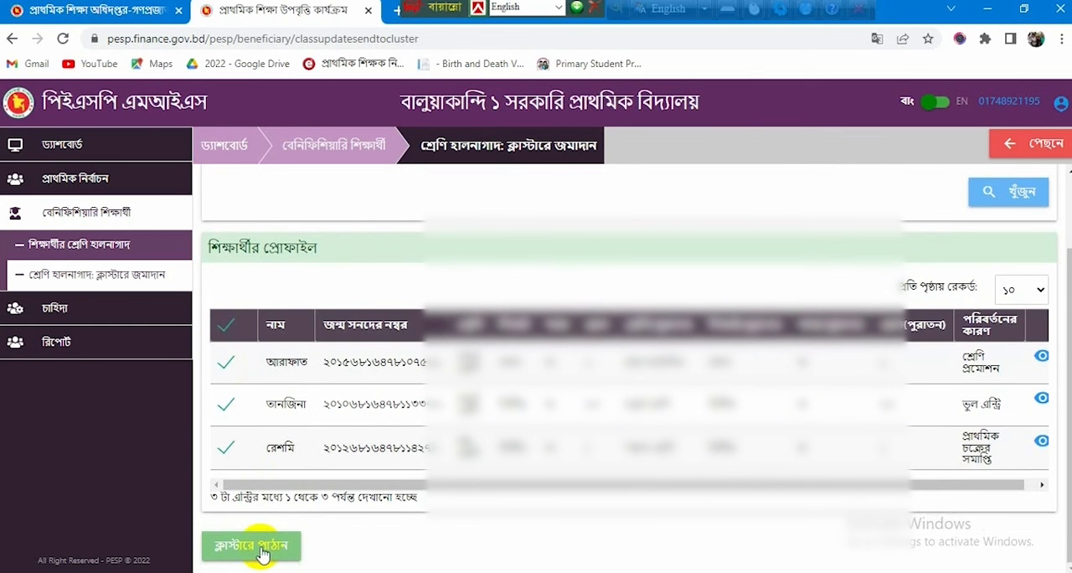
click(262, 553)
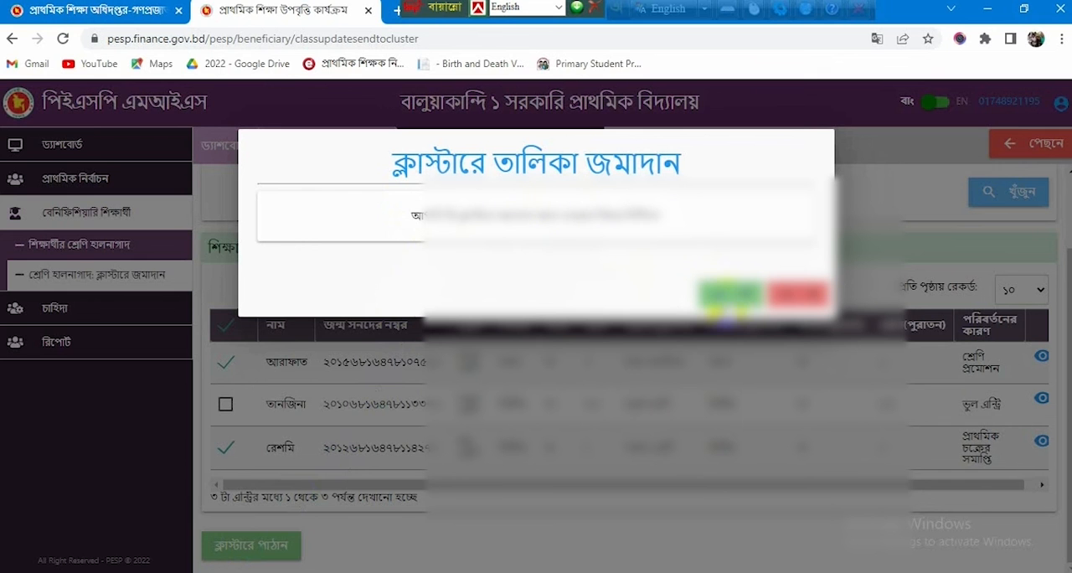
click(730, 294)
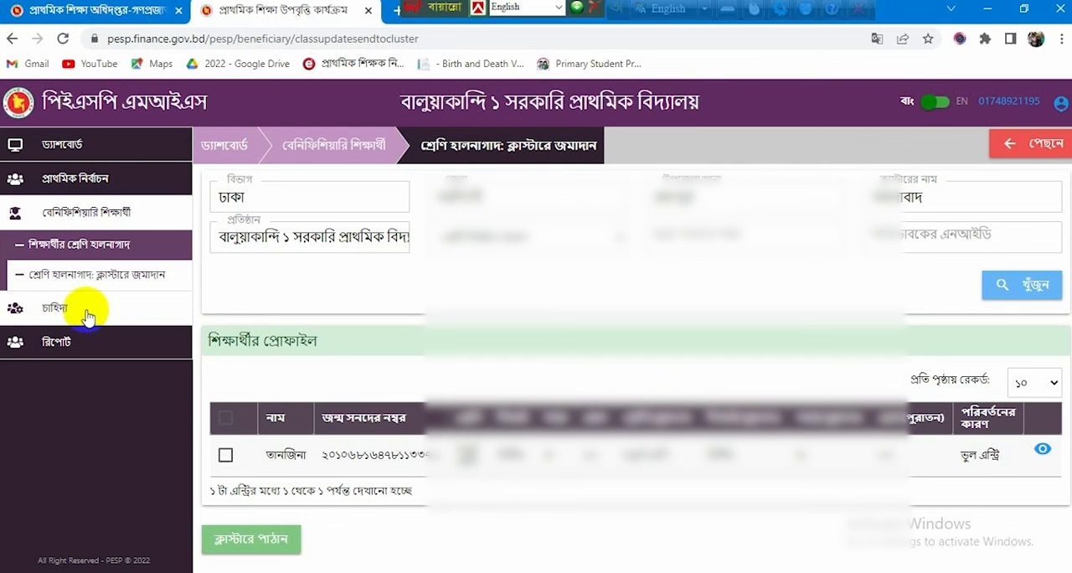
Step: Open অনুমোদিত চাহিদা under চাহিদা and look through the student list of finally approved stipend demands
click(88, 310)
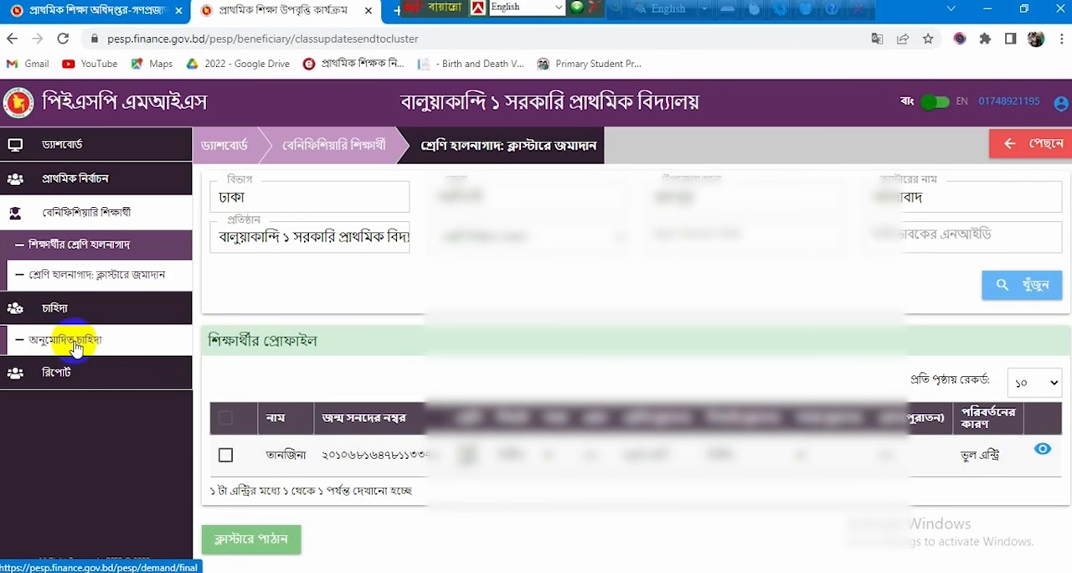
click(73, 345)
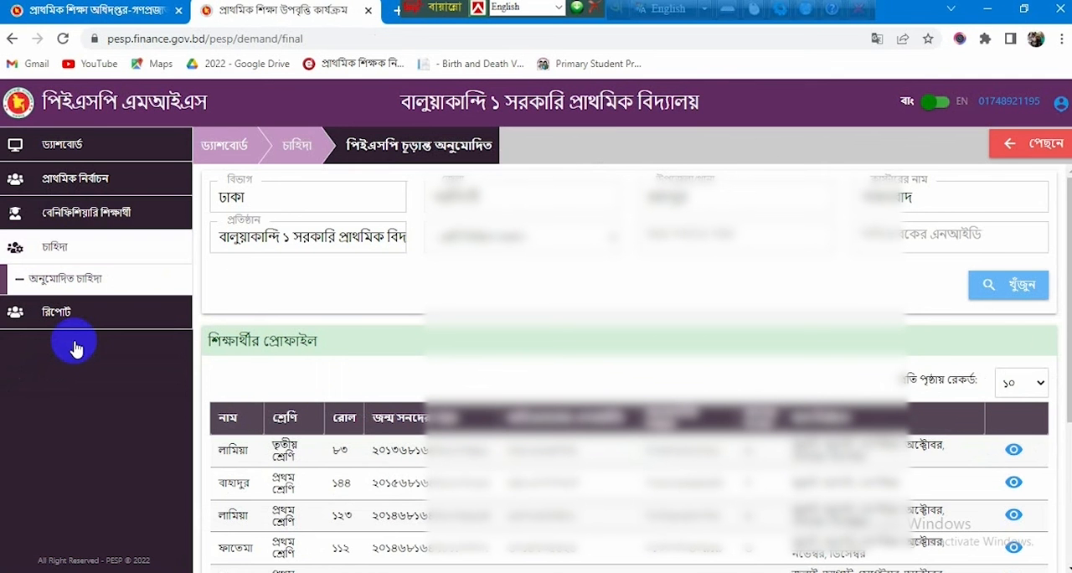
scroll(567, 407, down, 3)
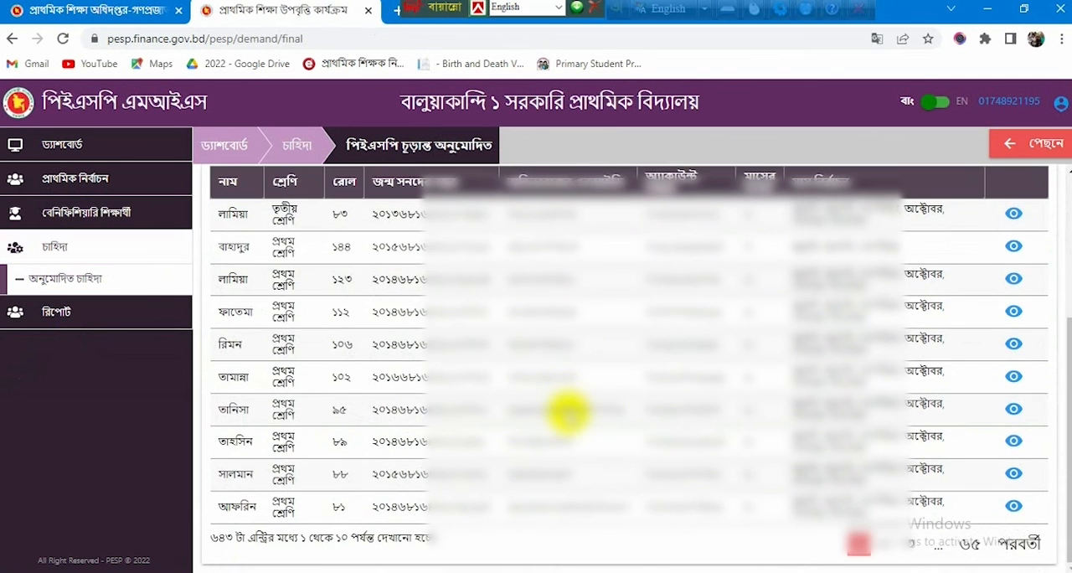
scroll(568, 410, up, 3)
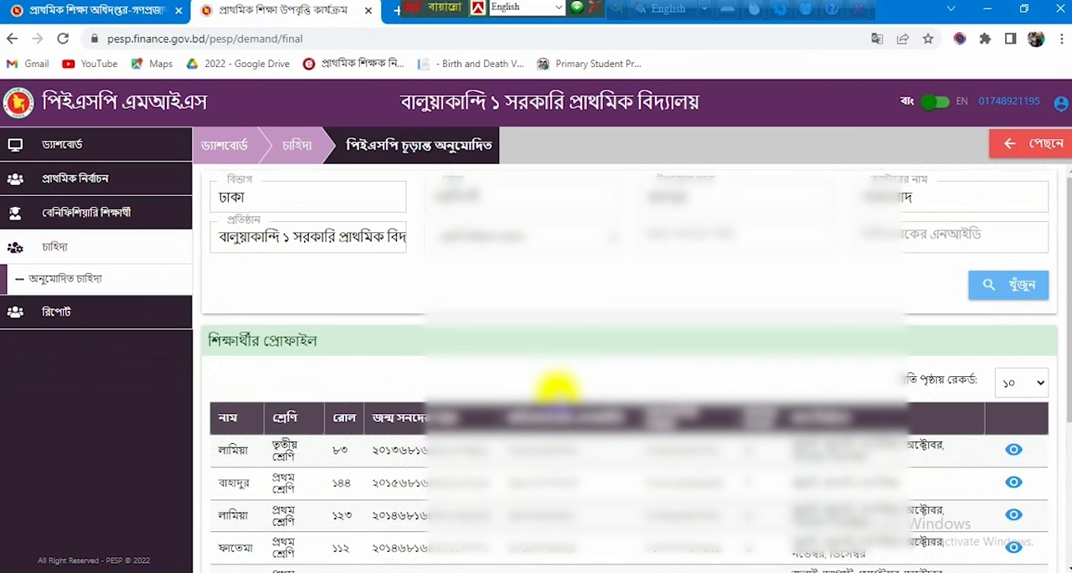